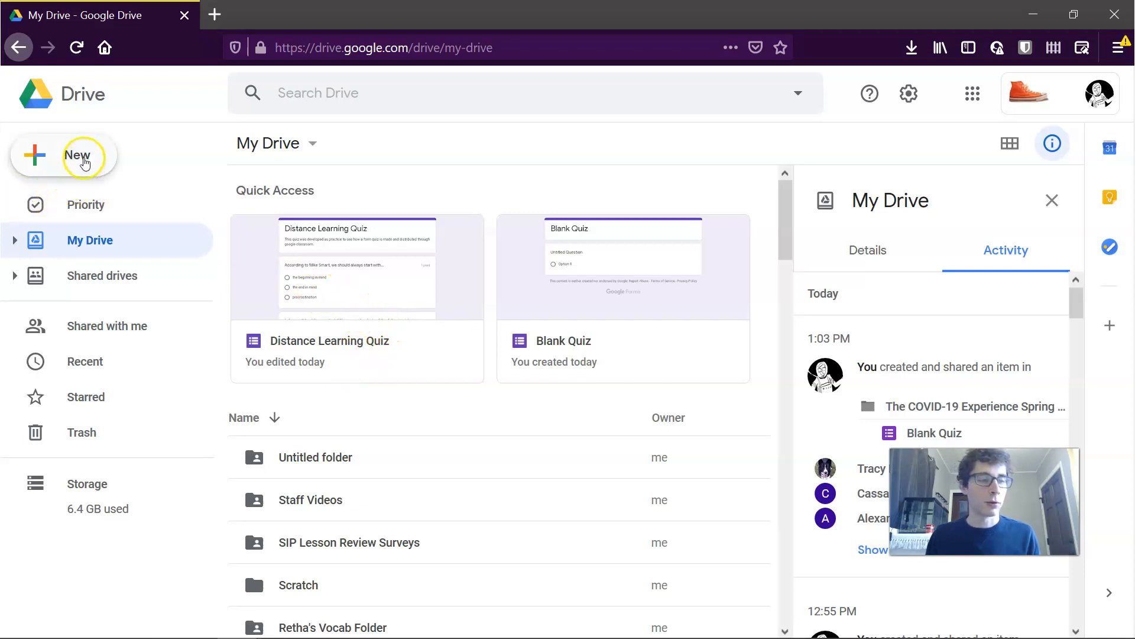
# - Create a new blank Google Form from My Drive
pyautogui.click(77, 155)
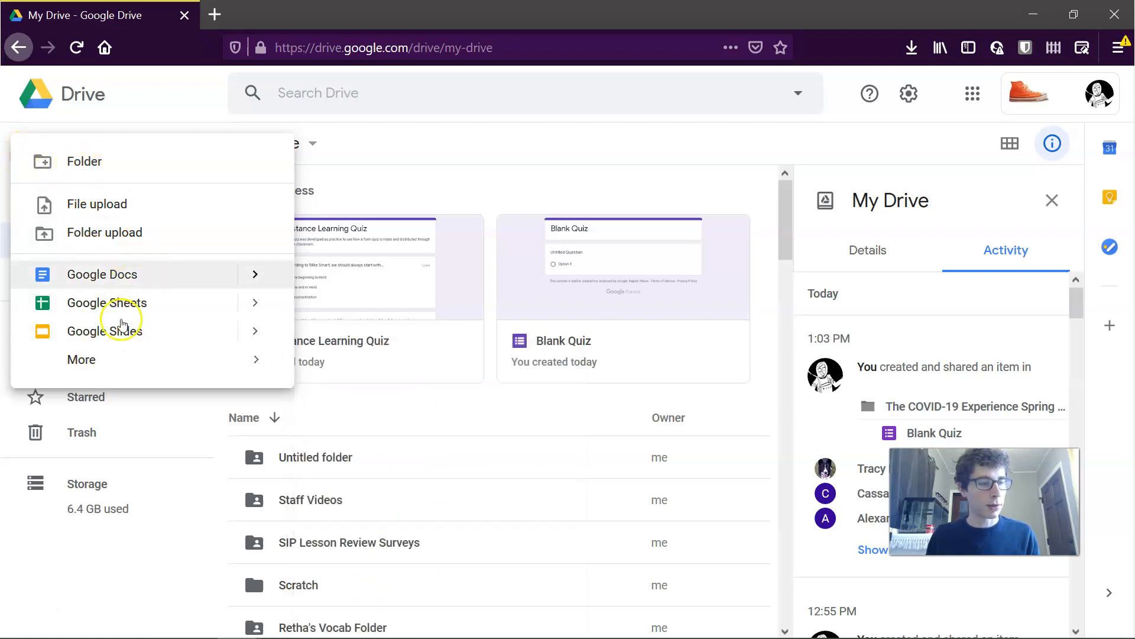
pyautogui.moveTo(116, 362)
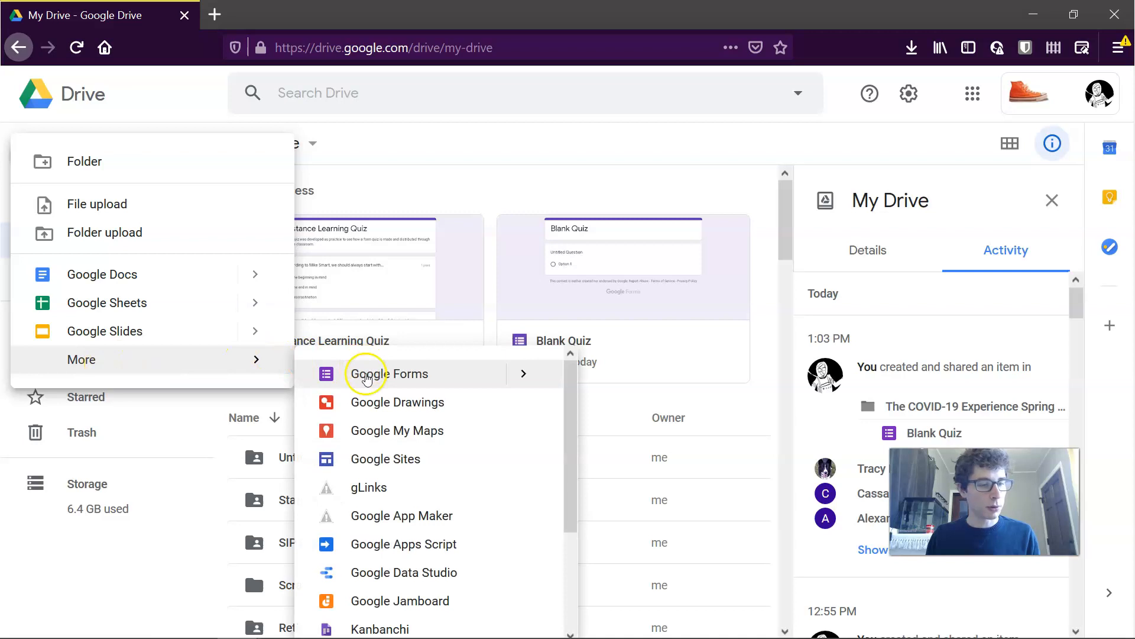
pyautogui.click(471, 373)
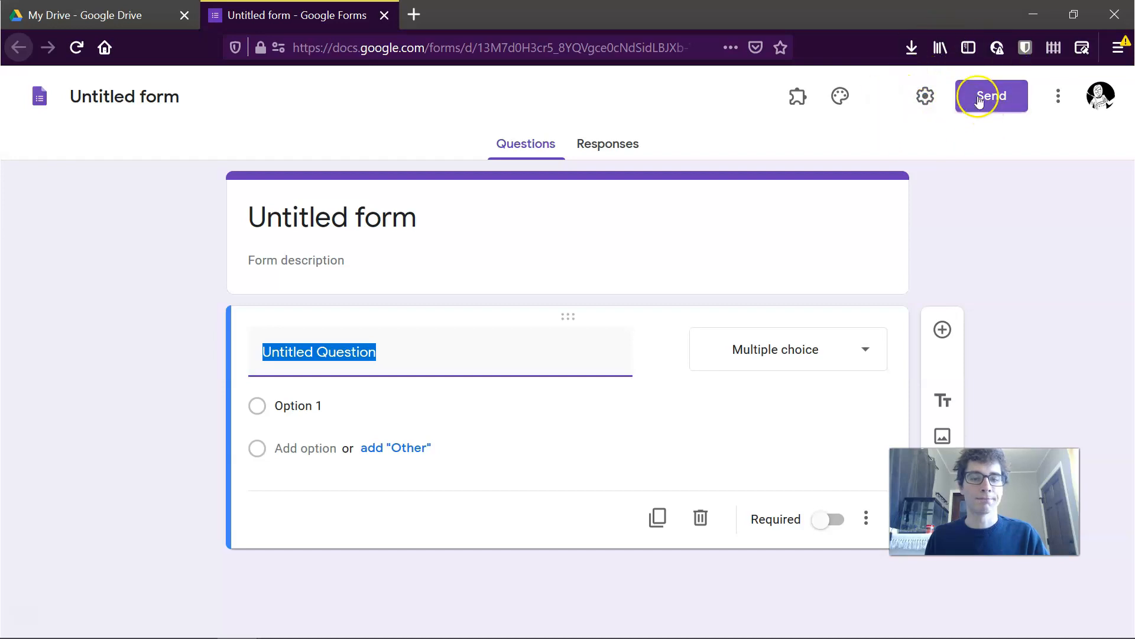
# - Turn the form into a quiz, review its grade release and respondent visibility options, and save the settings
pyautogui.click(924, 96)
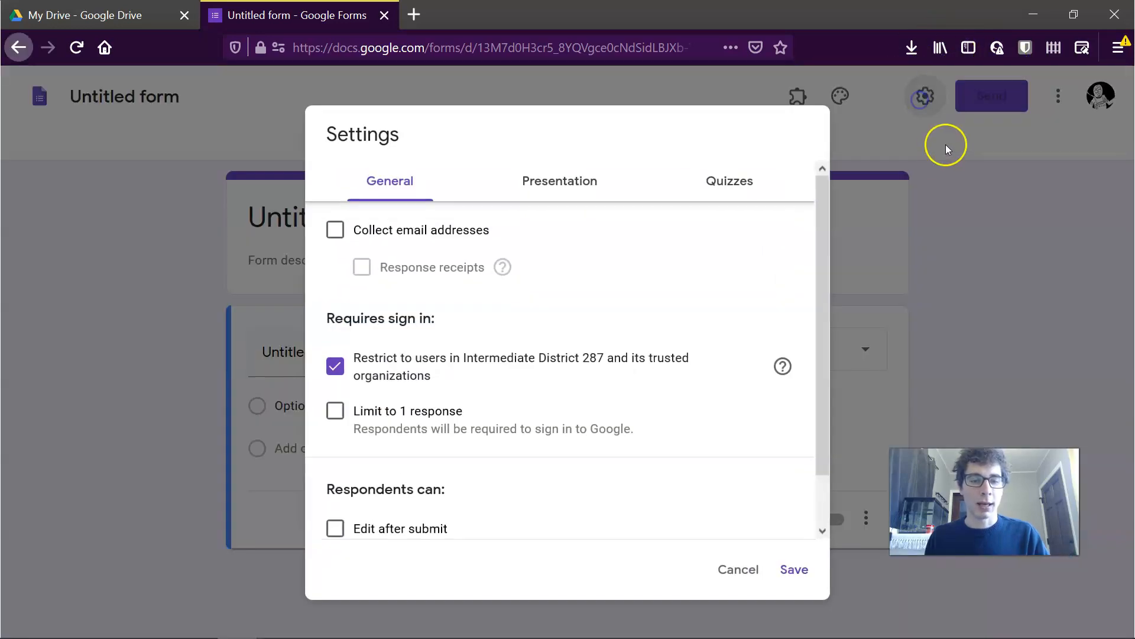
pyautogui.click(728, 182)
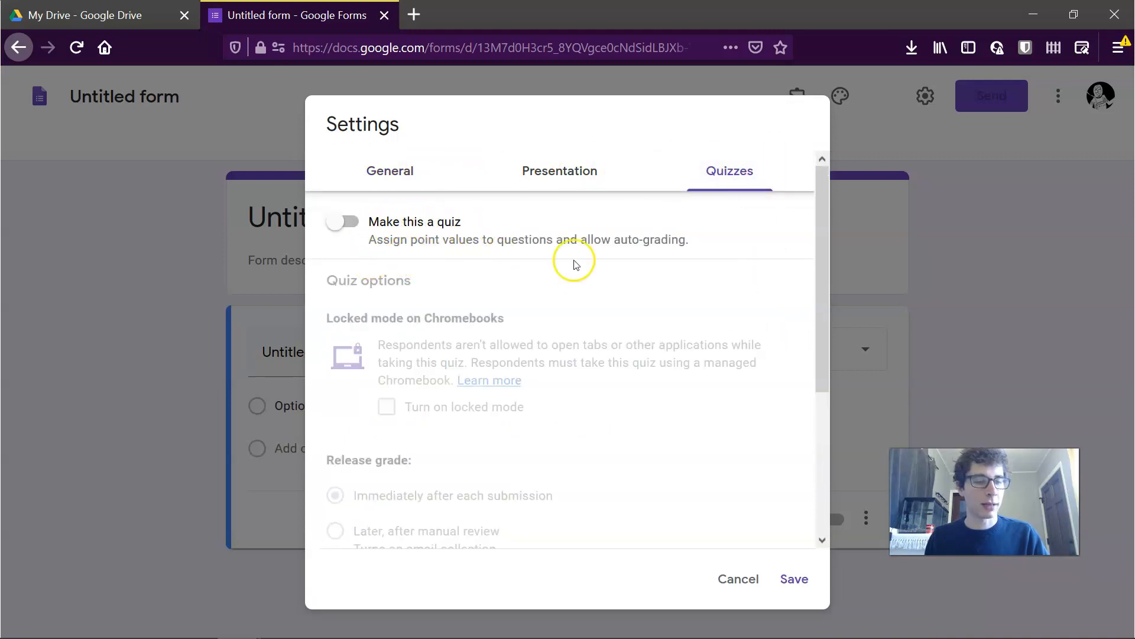
pyautogui.click(349, 224)
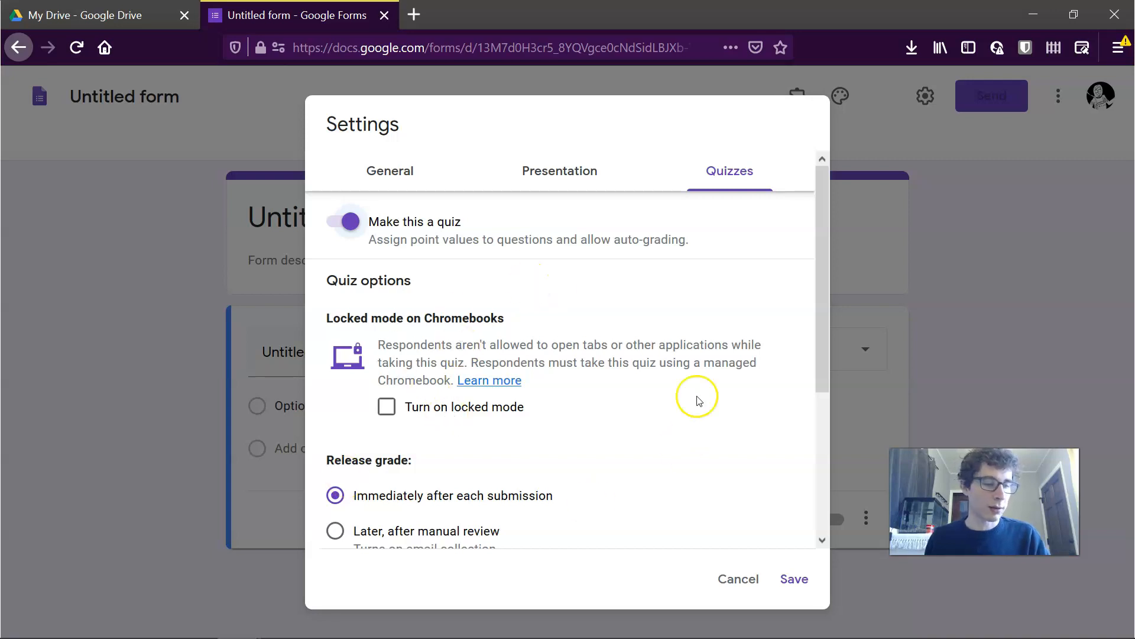
pyautogui.scroll(-3, 650, 408)
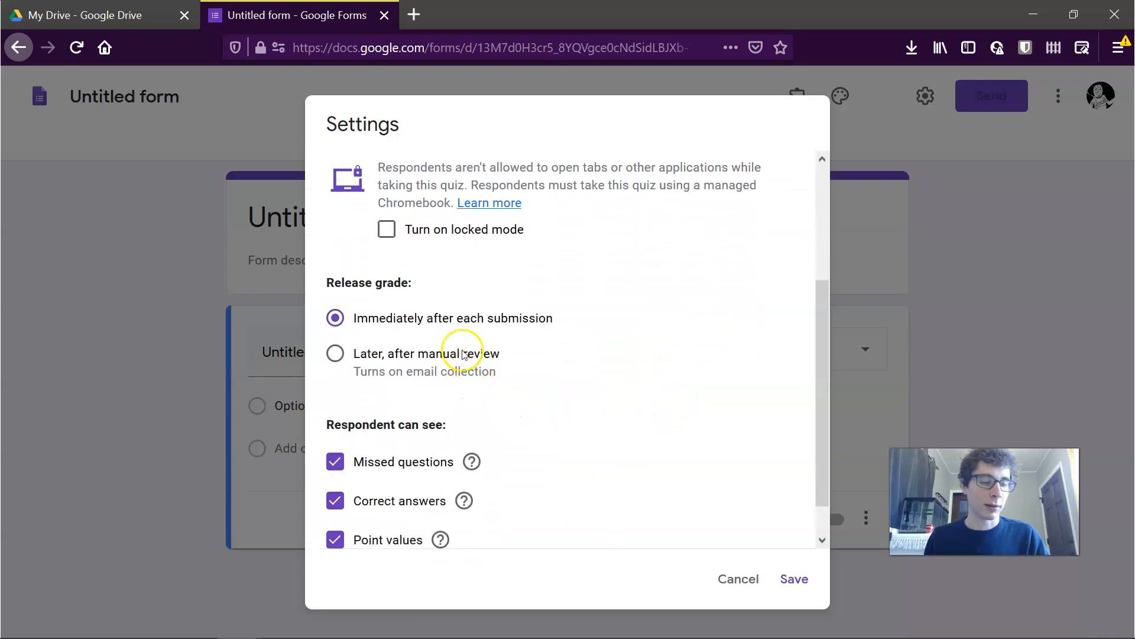
pyautogui.scroll(1, 481, 309)
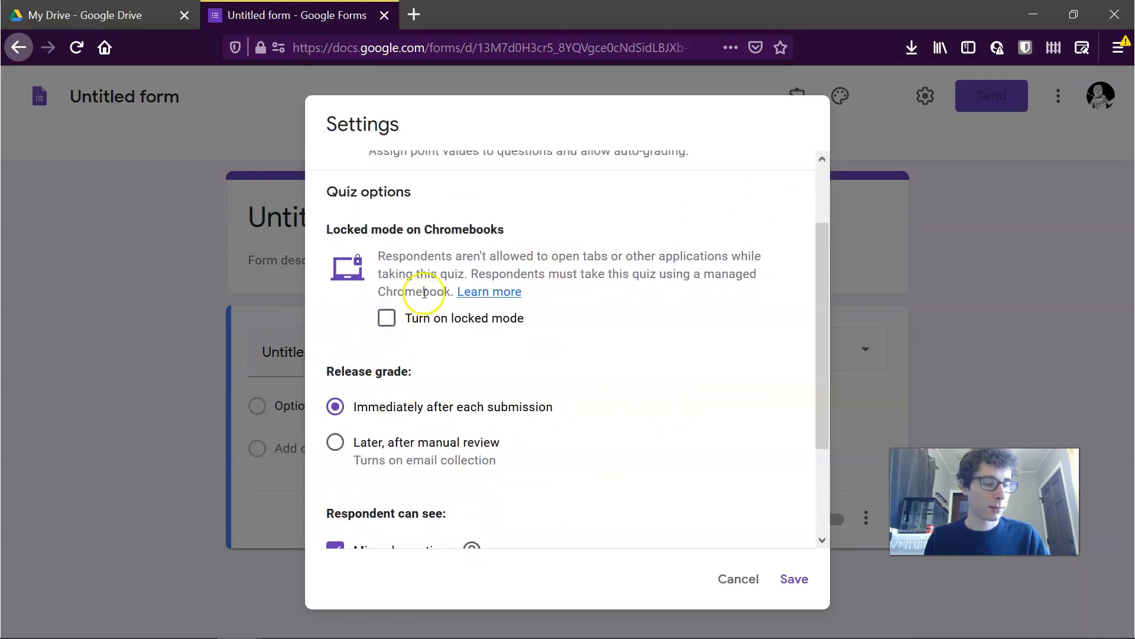
pyautogui.scroll(-1, 414, 313)
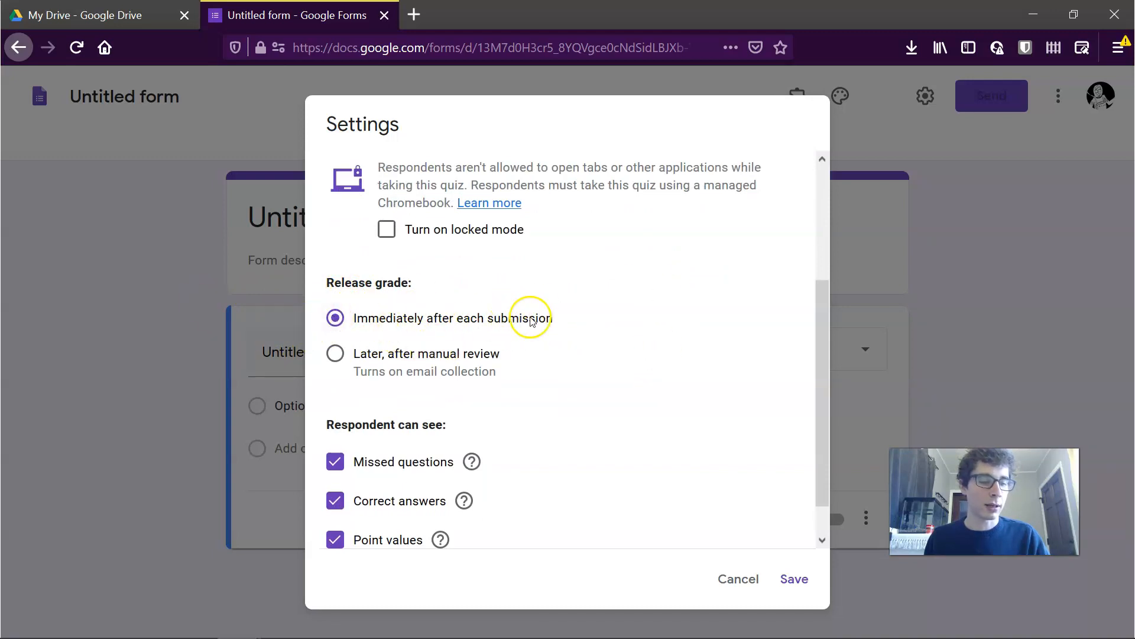
pyautogui.scroll(-1, 520, 367)
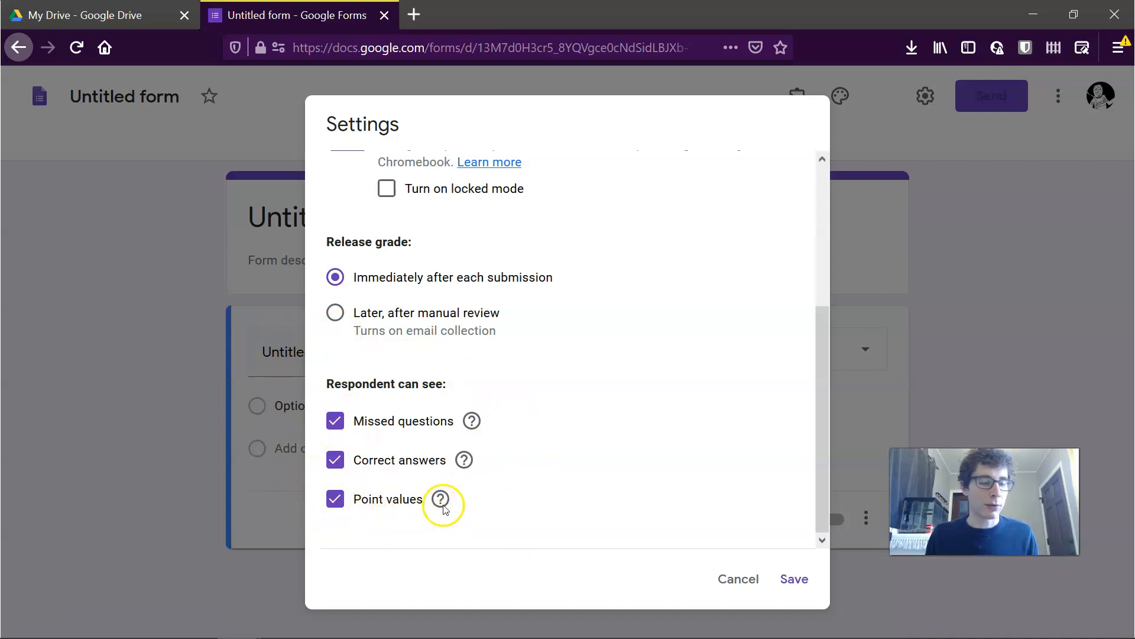
pyautogui.click(794, 578)
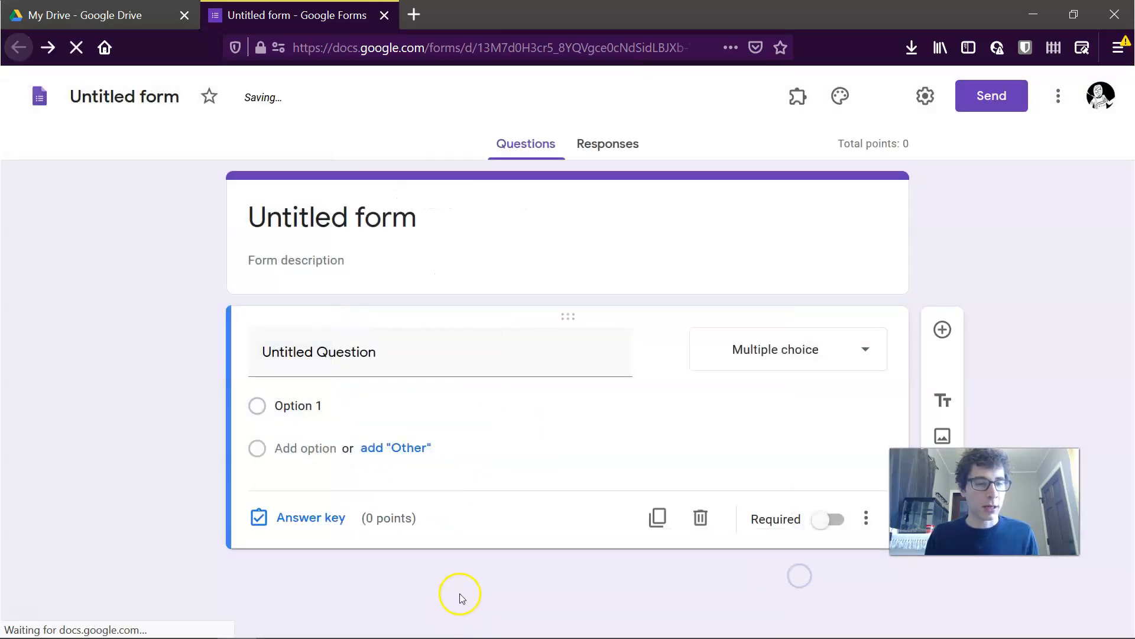
# - Title the form "COVID-19 Quiz"
pyautogui.click(338, 221)
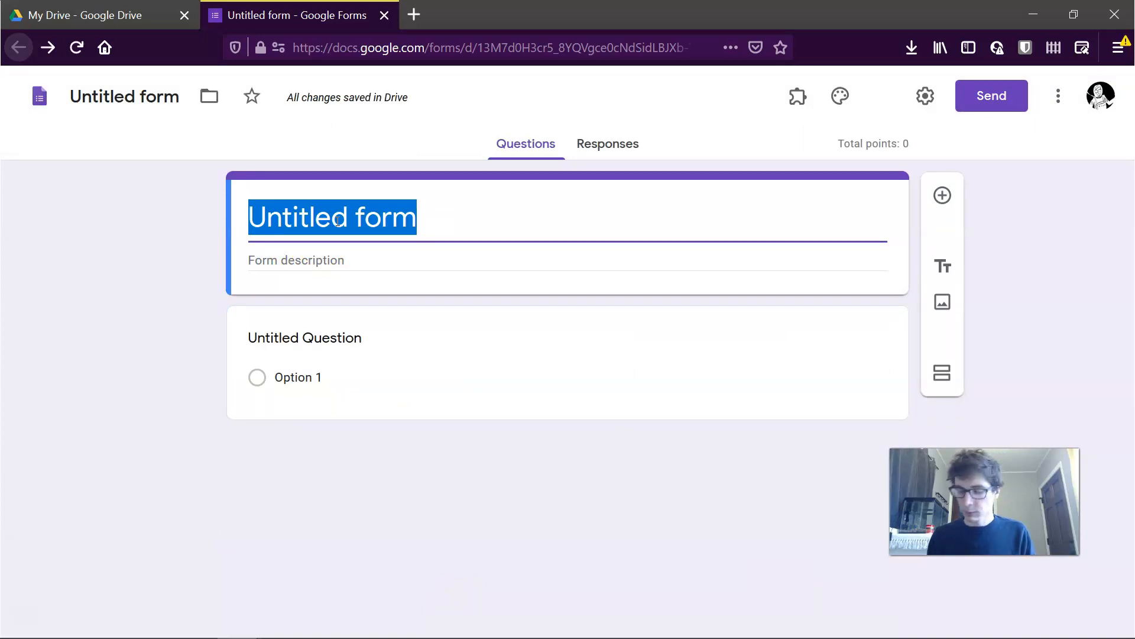
pyautogui.write('Prac')
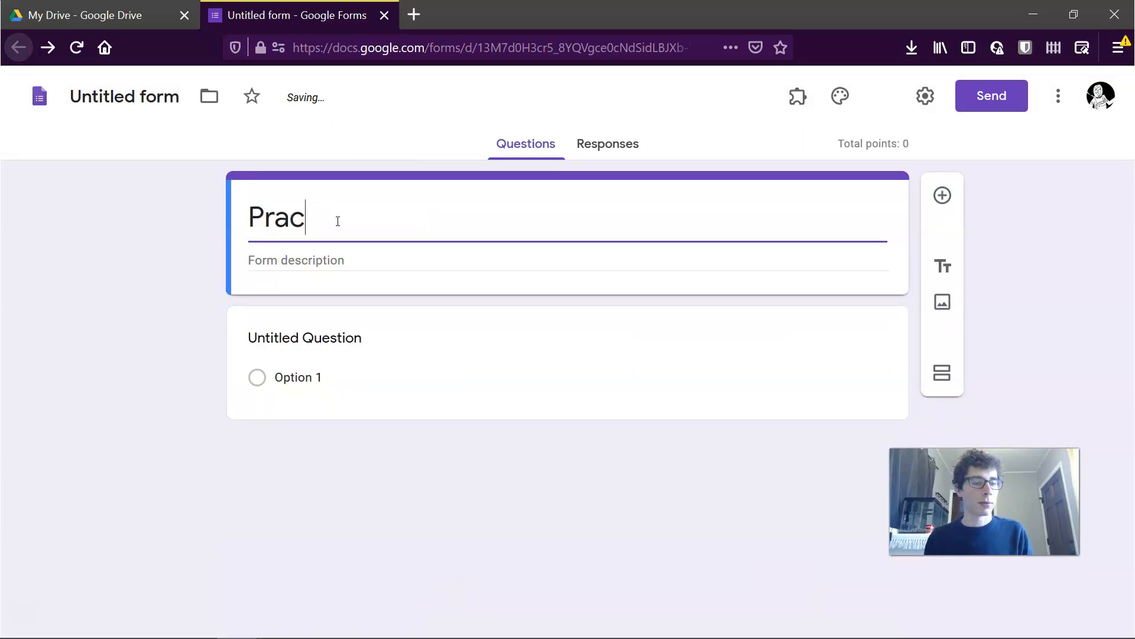
pyautogui.press('BackSpace')
pyautogui.write('COVID-19 Quiz')
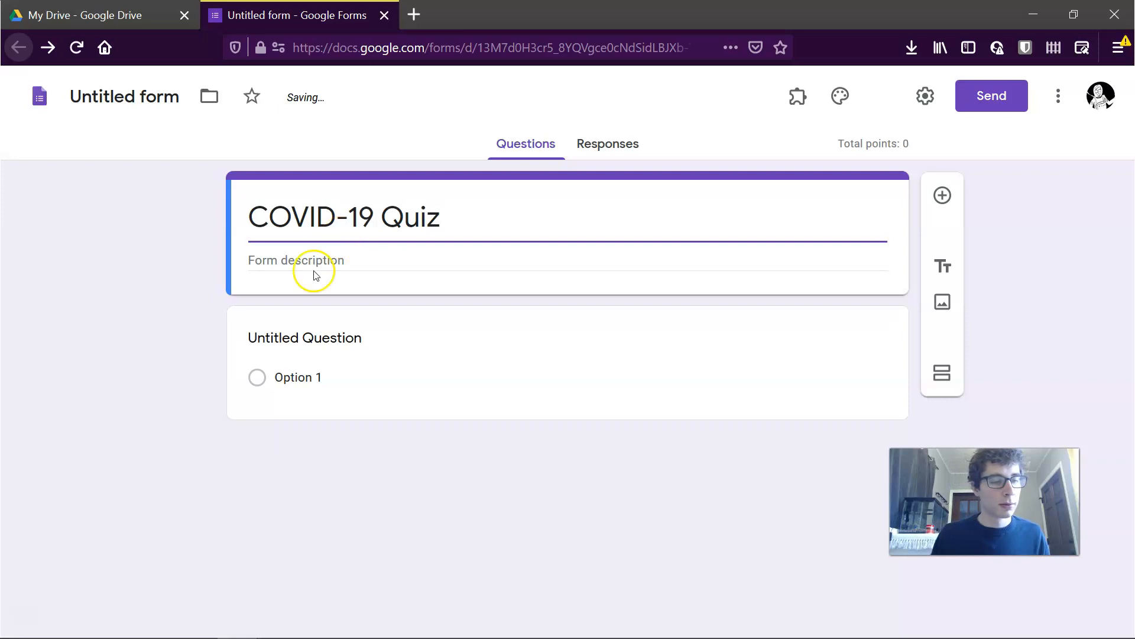
# - Add the description "How can you protect yourself and your family?!" and rename the form file to match its title, COVID-19 Quiz
pyautogui.click(314, 272)
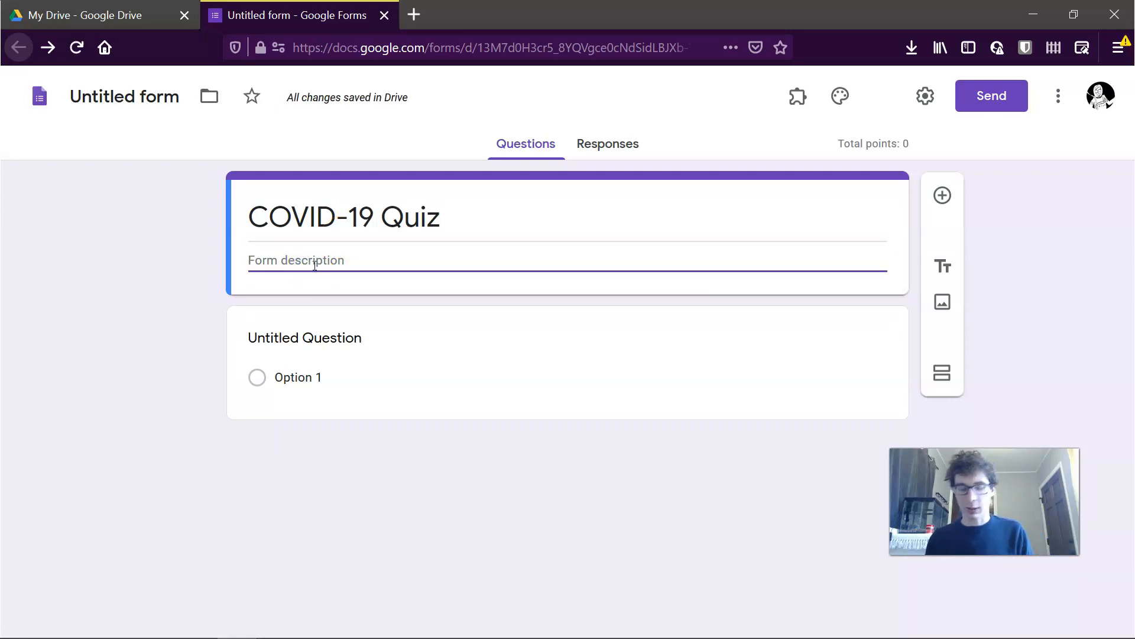
pyautogui.write('How can you pr')
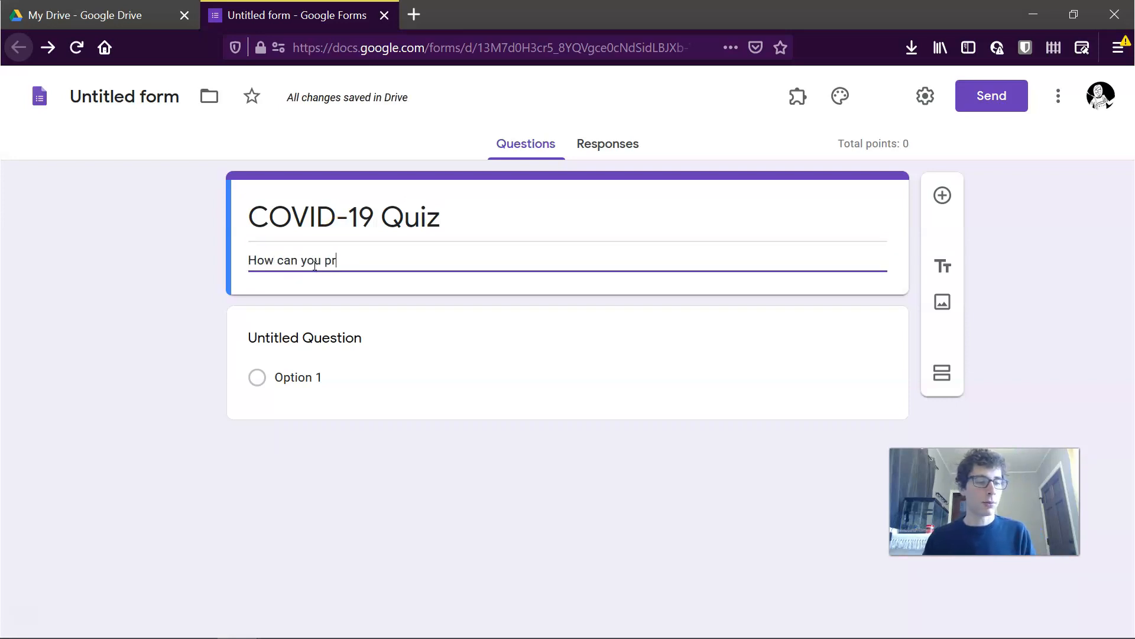
pyautogui.write('otect yourself and your family?!')
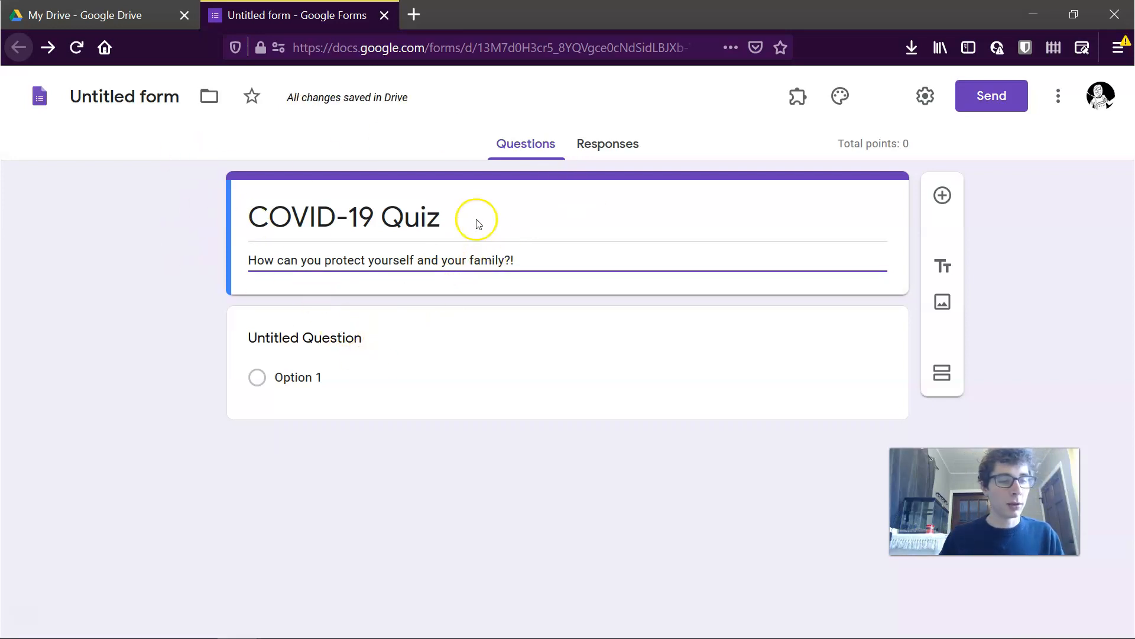
pyautogui.click(107, 97)
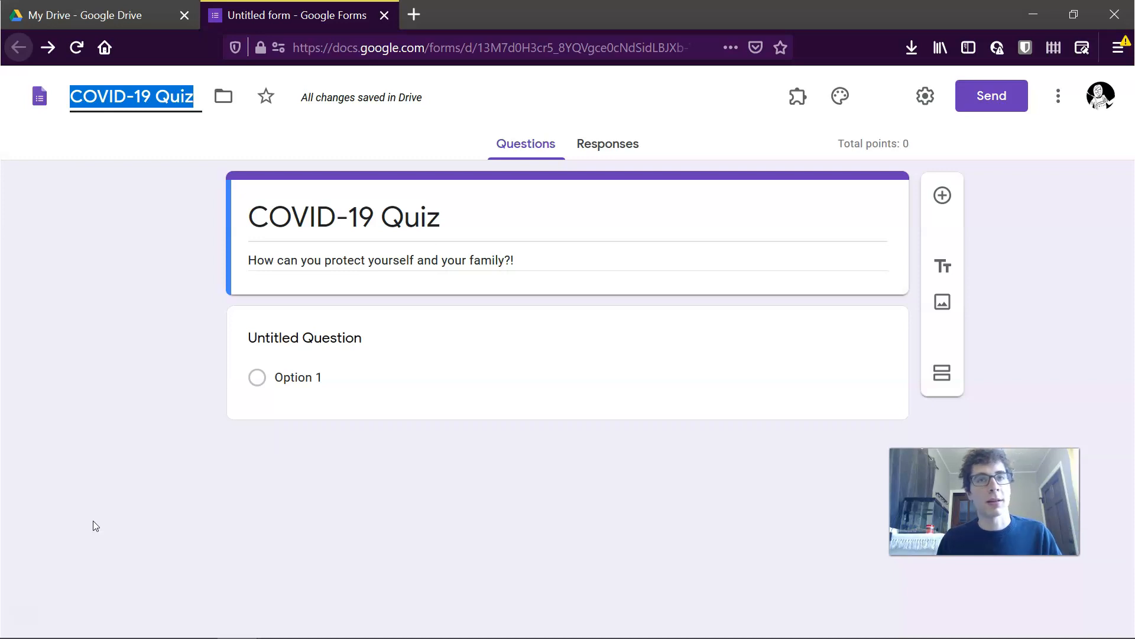
# - Switch to the black whiteboard and handwrite a circled 2 with "Create Questions" below the first item
pyautogui.hotkey('alt', 'Tab')
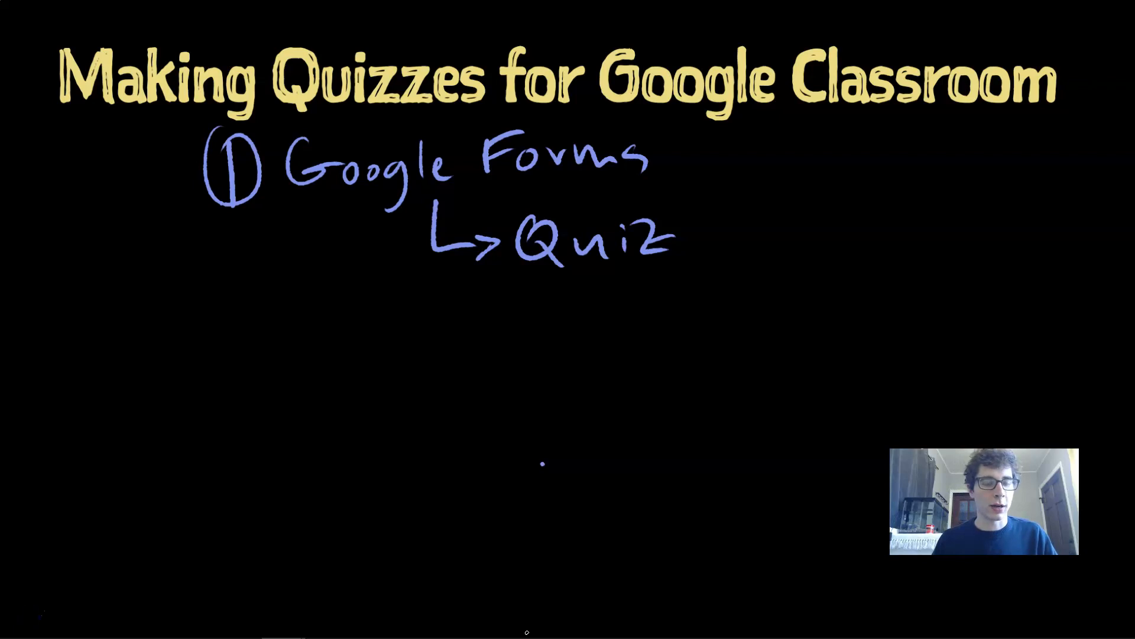
pyautogui.moveTo(227, 314)
pyautogui.mouseDown()
pyautogui.moveTo(261, 343)
pyautogui.moveTo(190, 342)
pyautogui.moveTo(220, 303)
pyautogui.mouseUp()
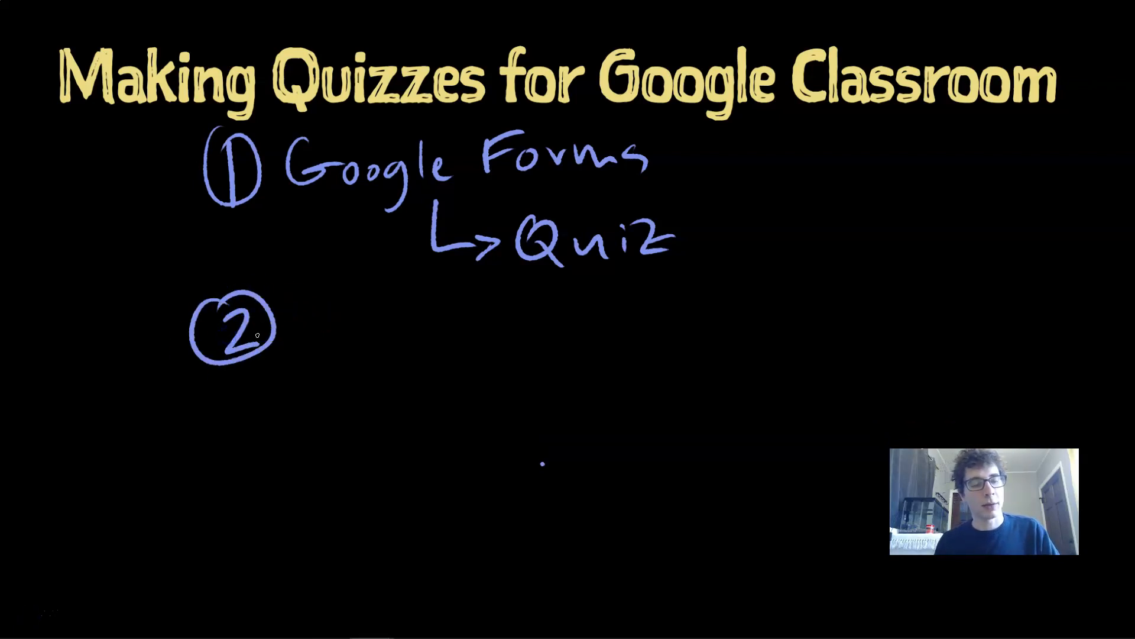
pyautogui.moveTo(317, 294); pyautogui.dragTo(337, 337)
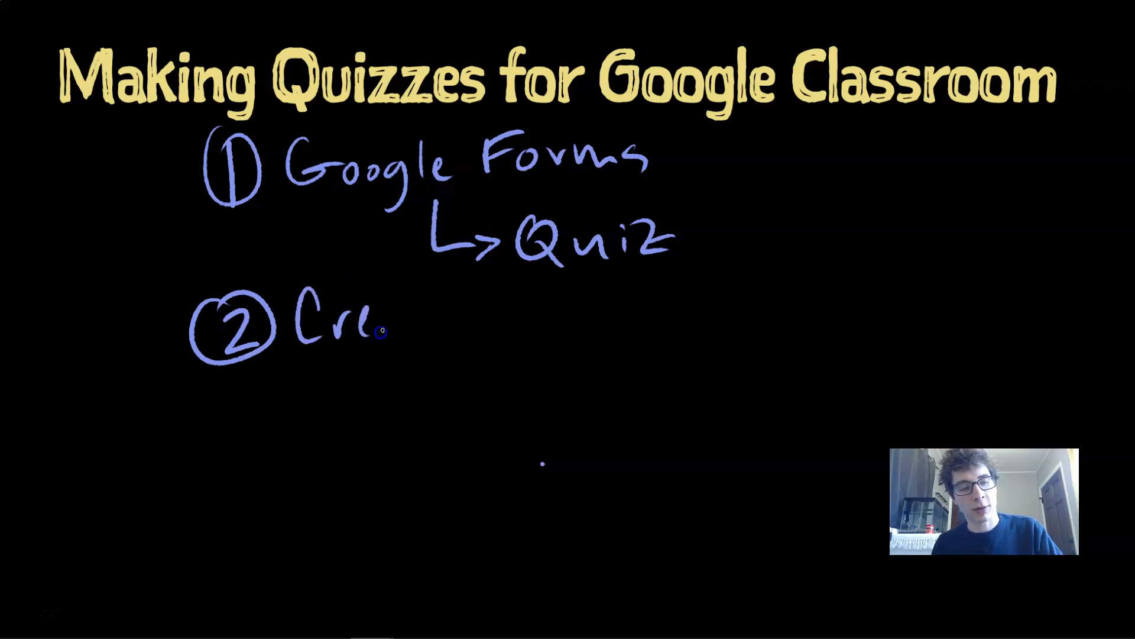
pyautogui.moveTo(422, 317); pyautogui.dragTo(467, 328)
pyautogui.moveTo(519, 290); pyautogui.dragTo(523, 289)
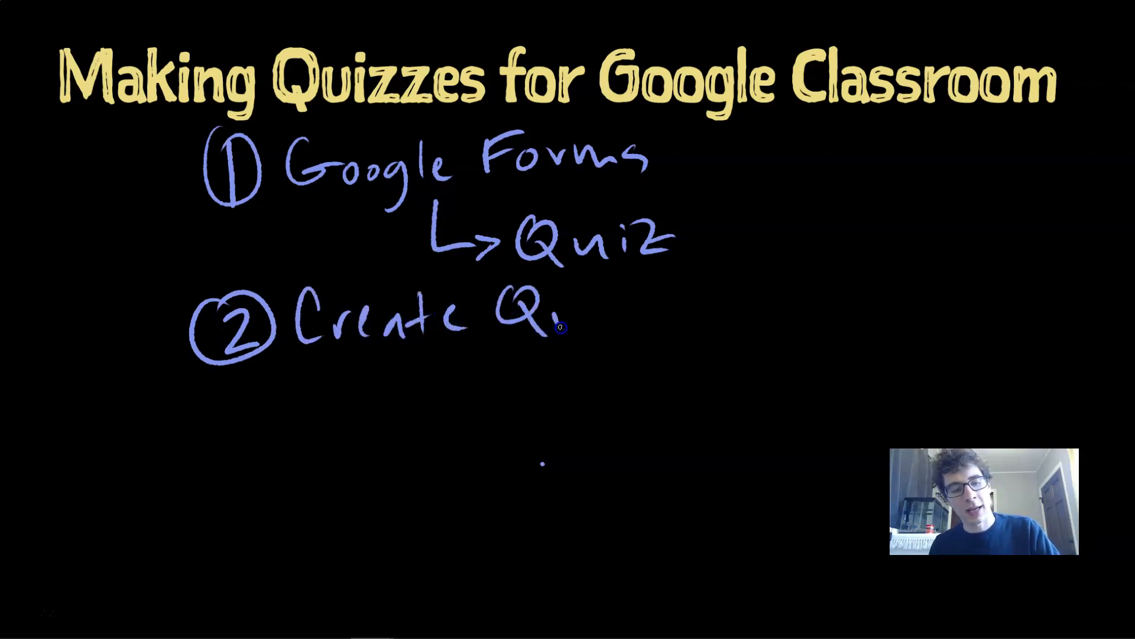
pyautogui.moveTo(639, 299); pyautogui.dragTo(634, 320)
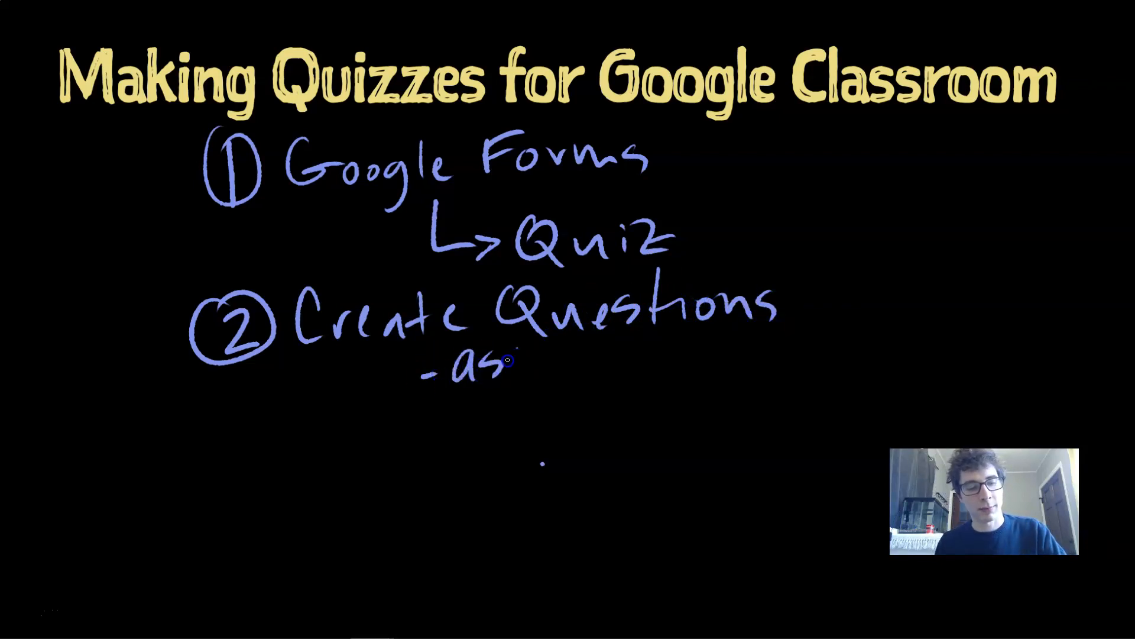
# - Handwrite the sub-points "assign points" and "feedback" under "Create Questions"
pyautogui.moveTo(556, 356); pyautogui.dragTo(555, 402)
pyautogui.moveTo(593, 374)
pyautogui.mouseDown()
pyautogui.moveTo(660, 393)
pyautogui.moveTo(680, 363)
pyautogui.moveTo(815, 362)
pyautogui.mouseUp()
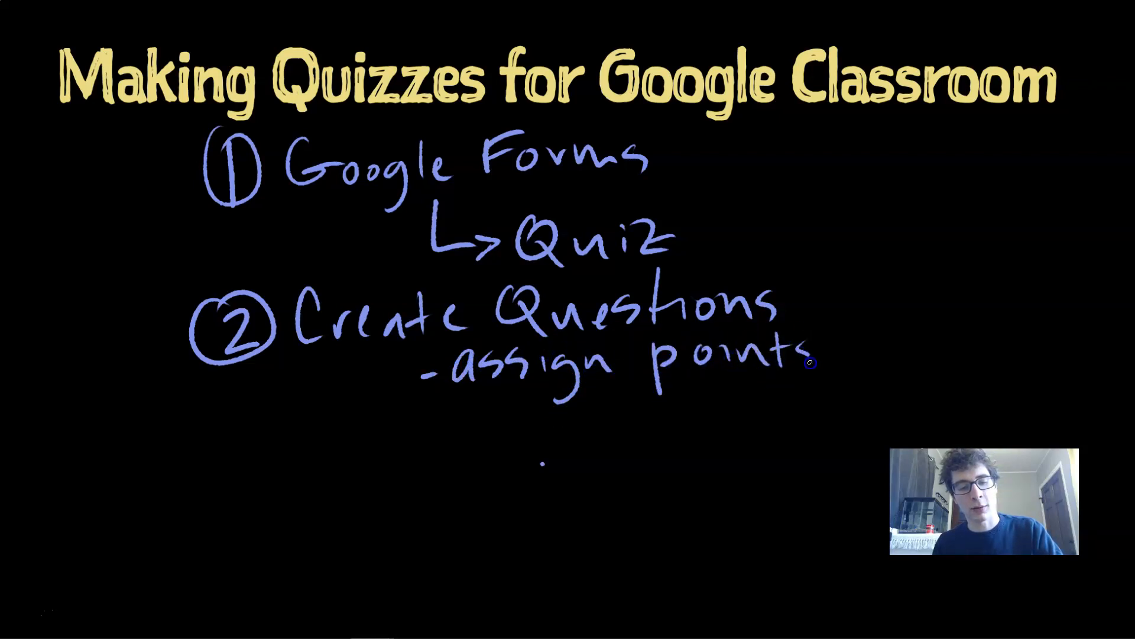
pyautogui.moveTo(447, 417); pyautogui.dragTo(431, 424)
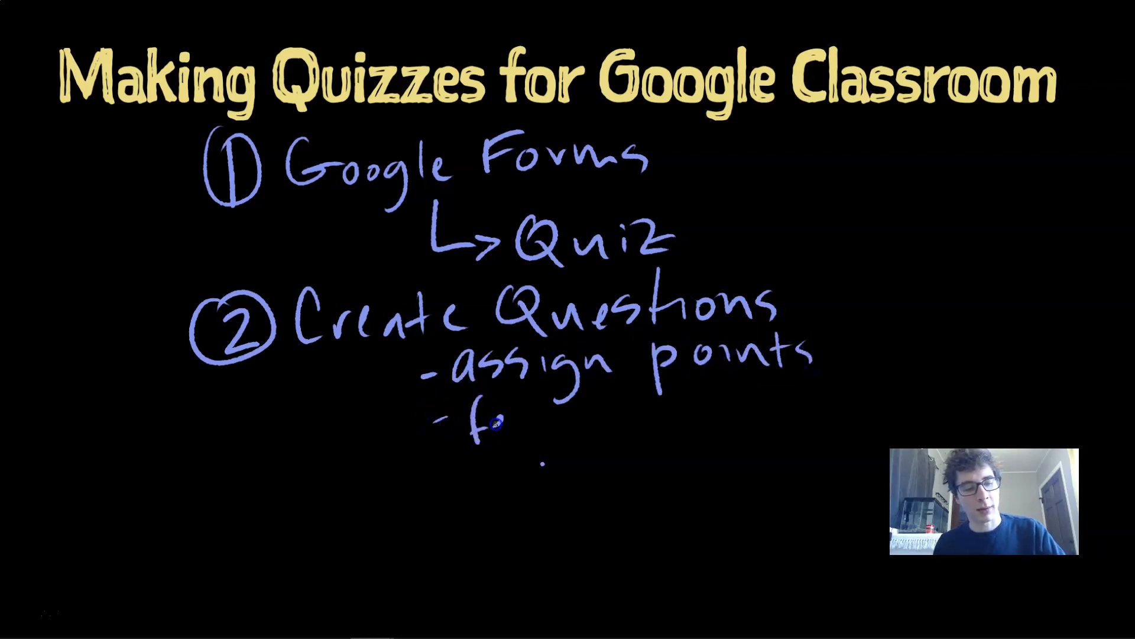
pyautogui.moveTo(591, 399); pyautogui.dragTo(633, 428)
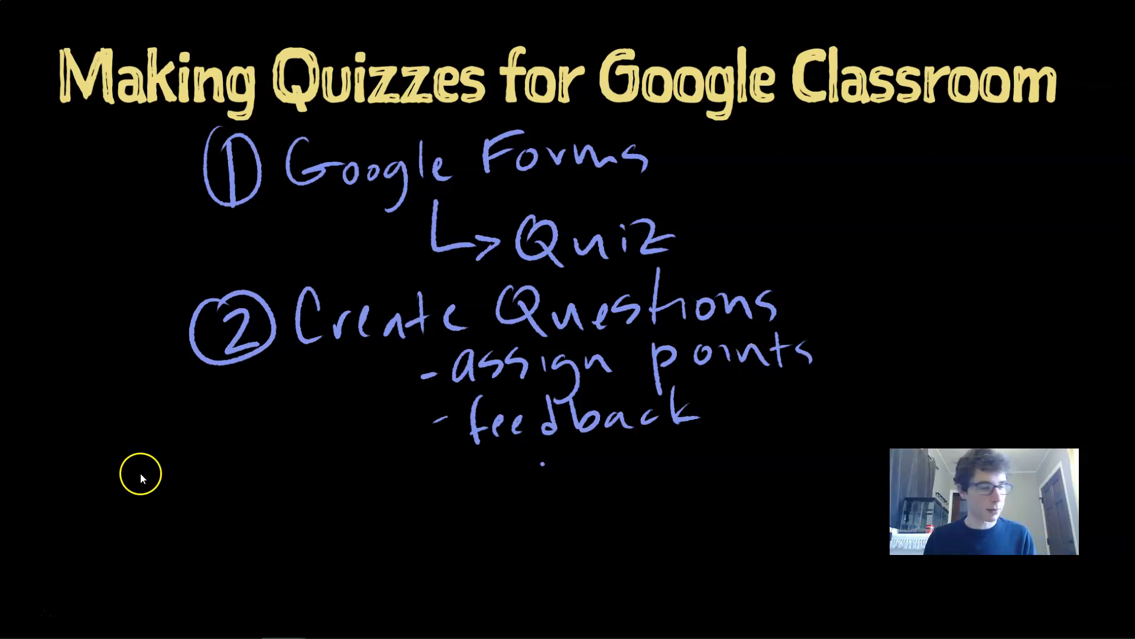
# - Return to the quiz form in the browser and enter the first question as "Should you wash your hand frequently for 20s?"
pyautogui.click(23, 617)
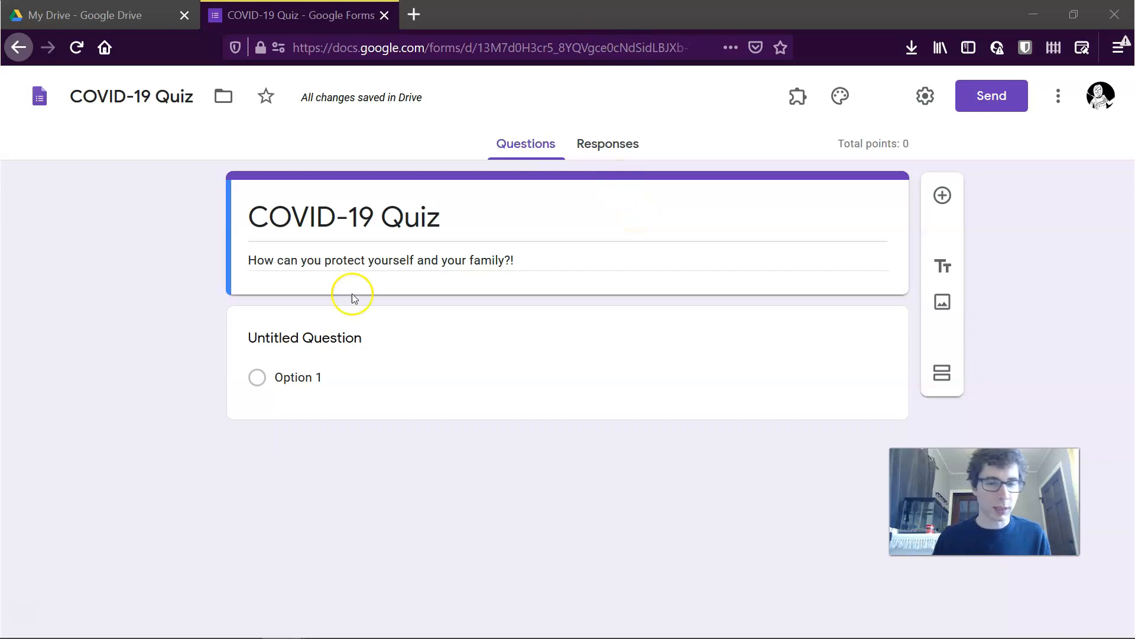
pyautogui.click(278, 336)
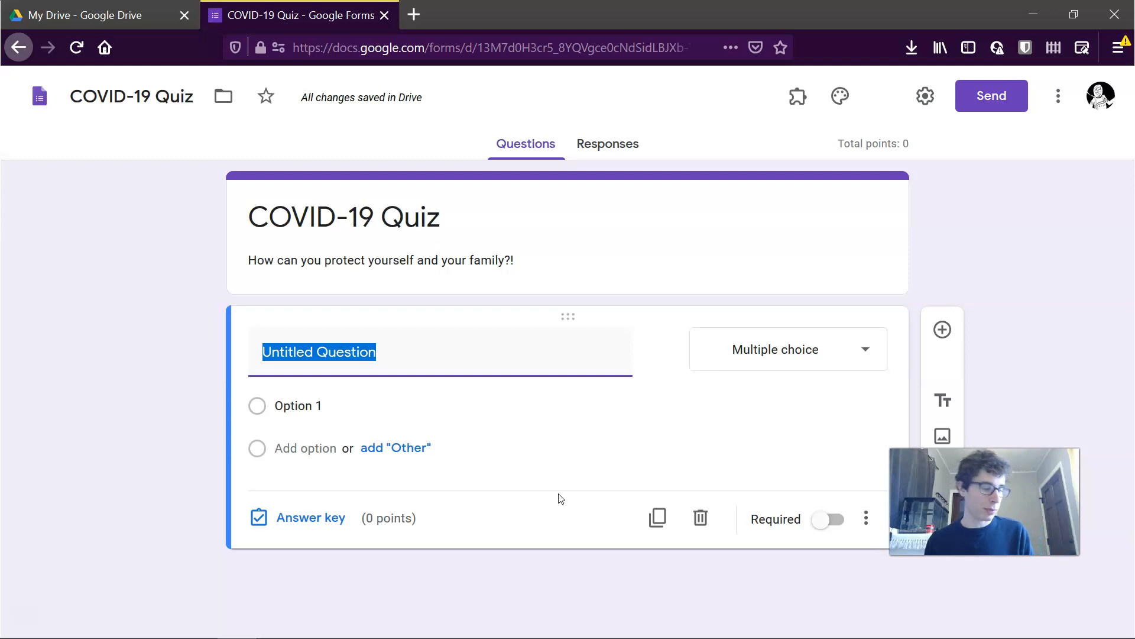
pyautogui.write('S')
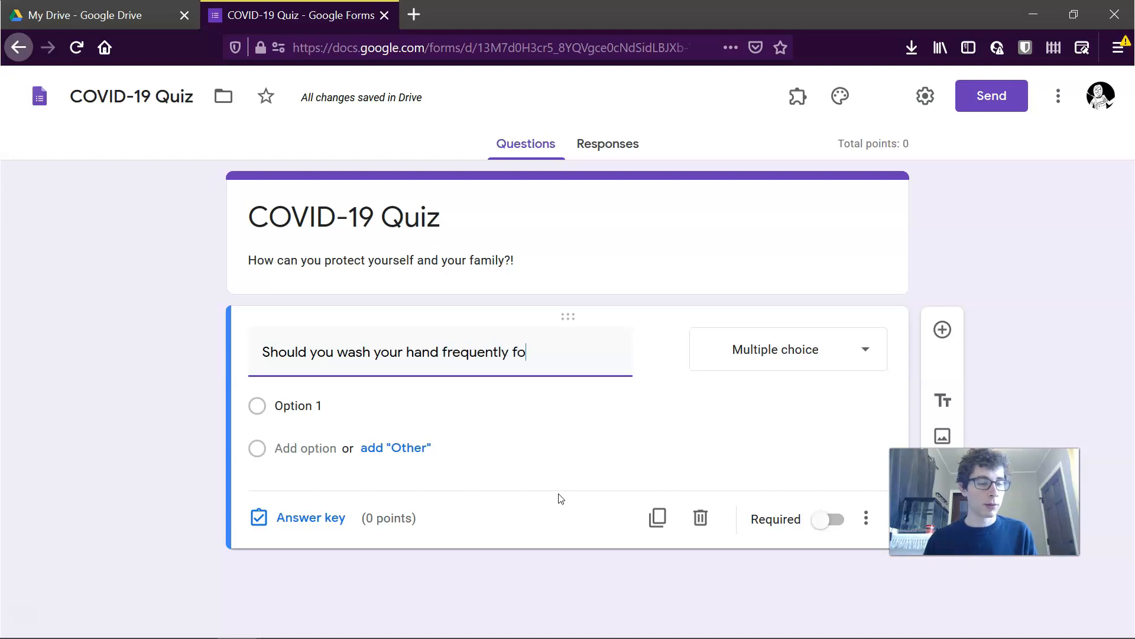
pyautogui.write('20s?')
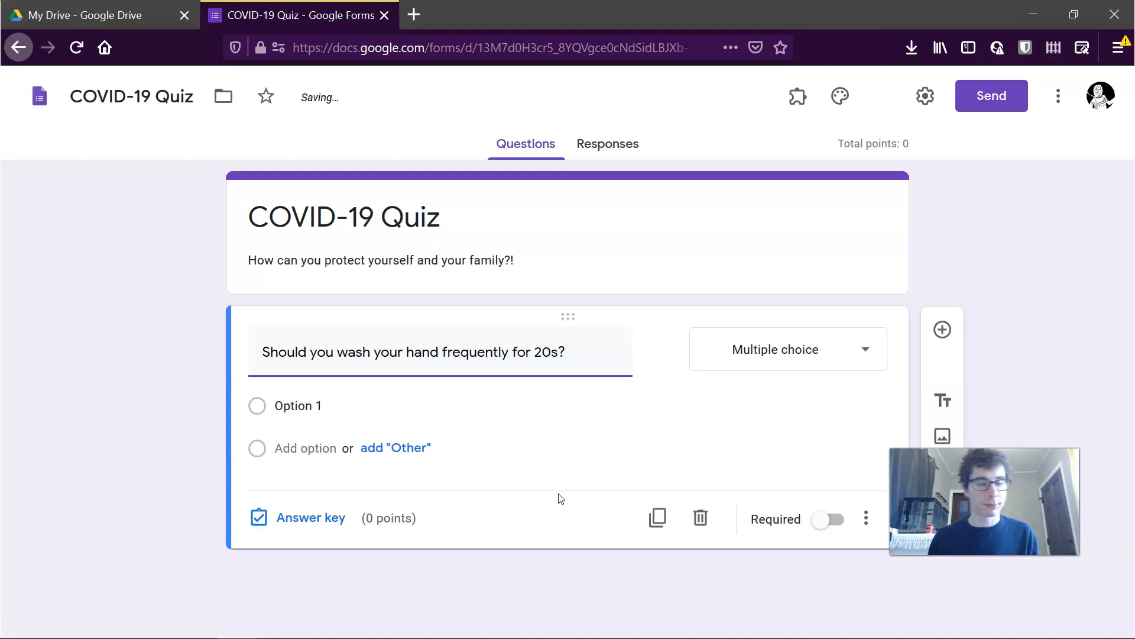
# - Look through the question types, choose Multiple choice, and enter "Yes" as the first answer option
pyautogui.click(765, 350)
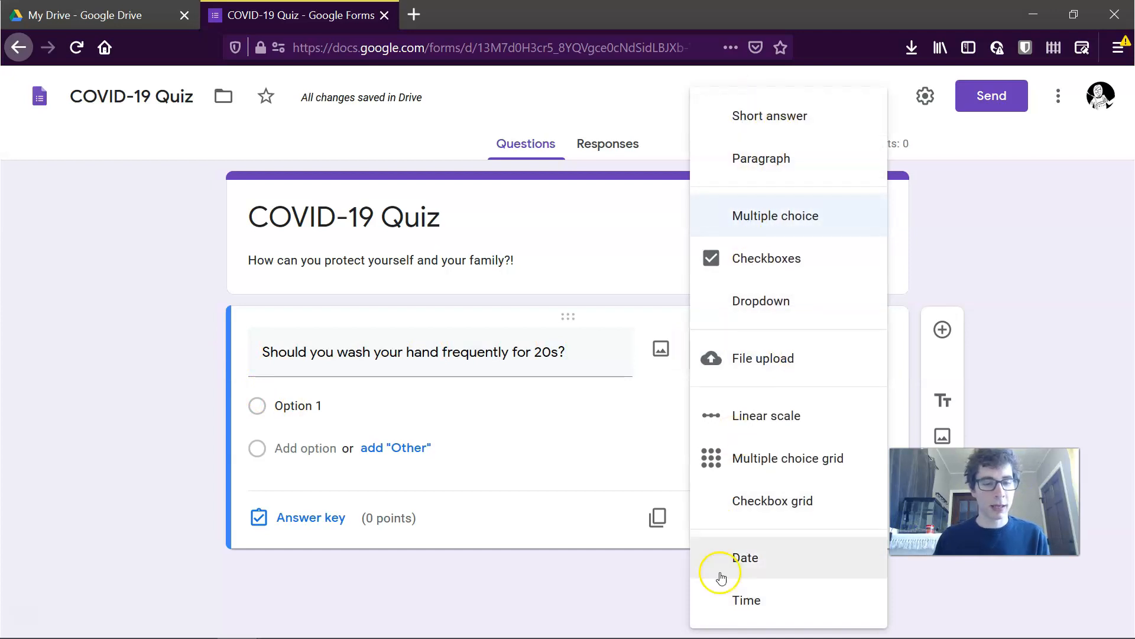
pyautogui.click(769, 215)
pyautogui.click(759, 342)
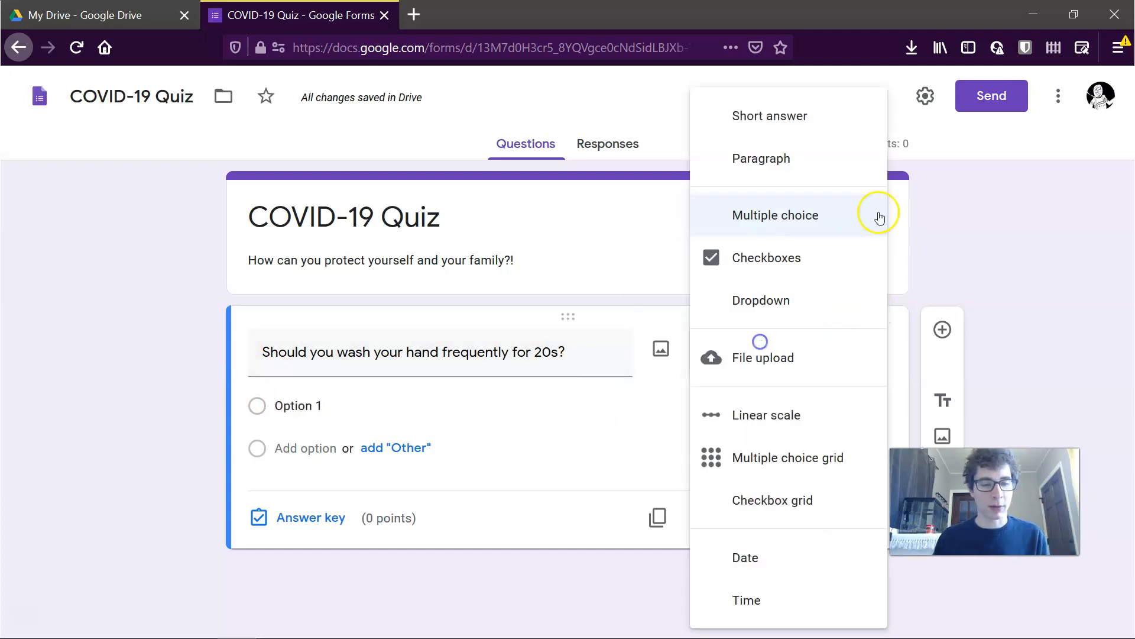
pyautogui.click(753, 370)
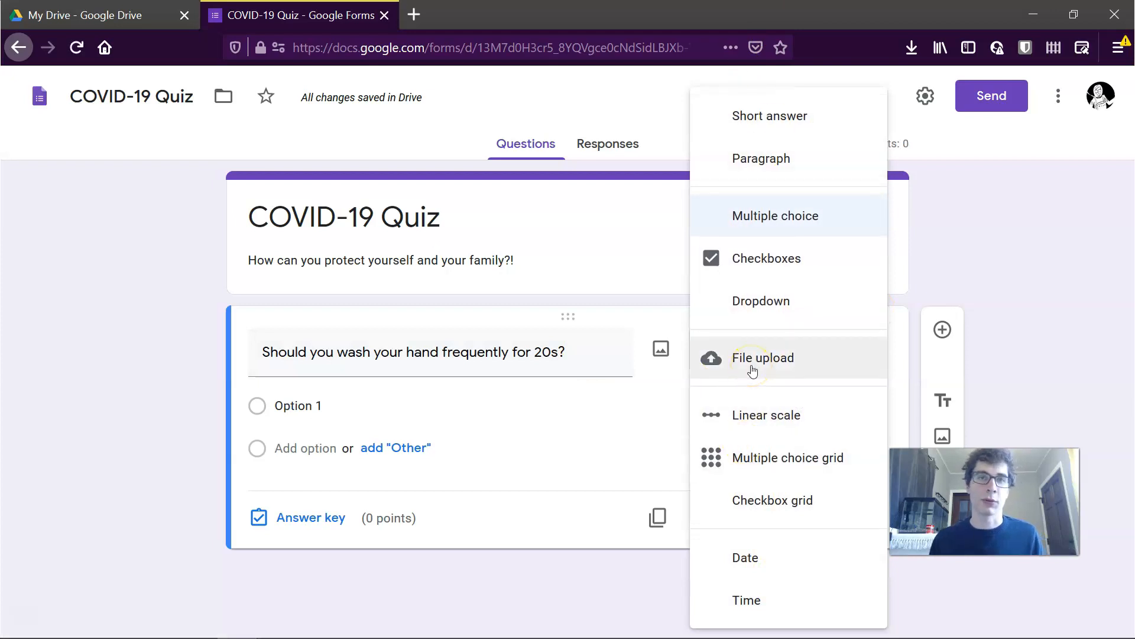
pyautogui.click(786, 217)
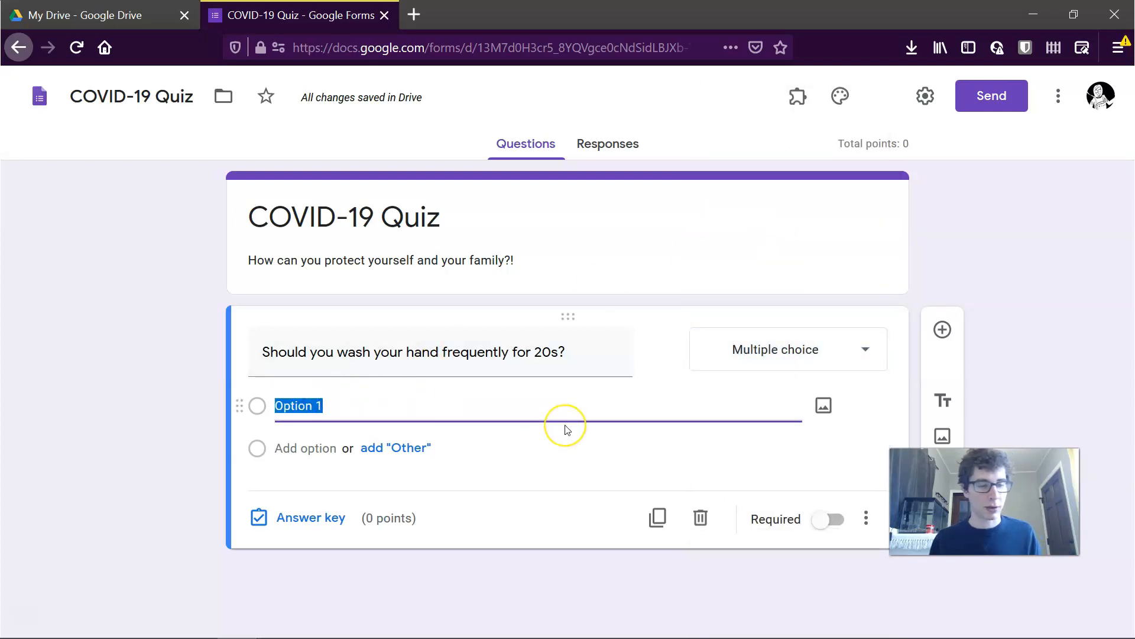
pyautogui.write('Yes')
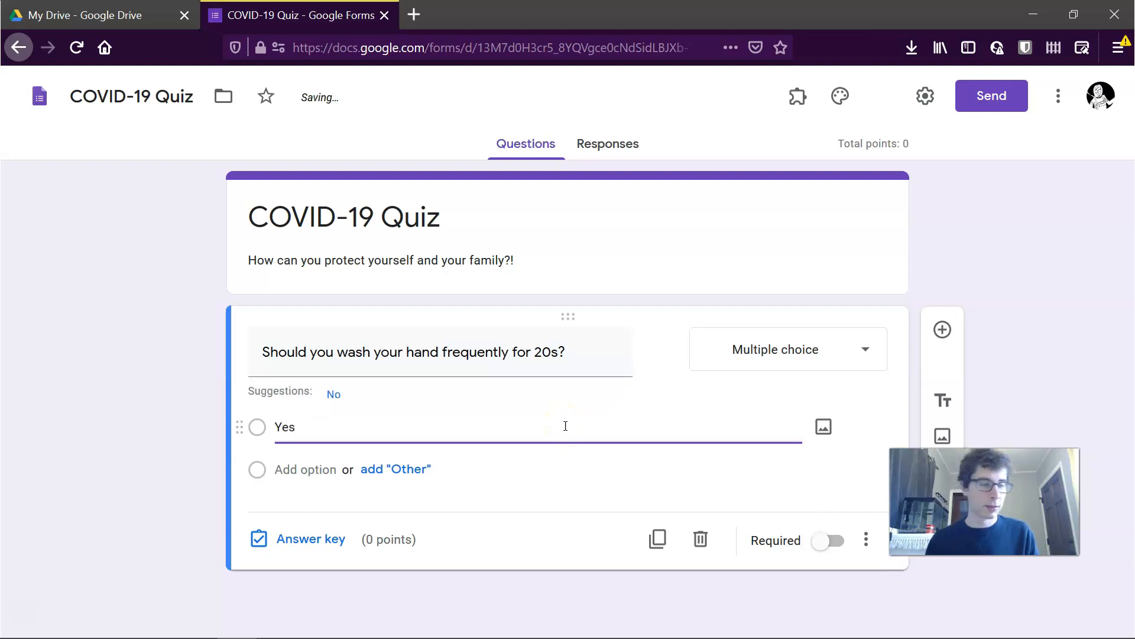
# - Add "No" as the second answer option, and set the answer key to "Yes" worth 1 point
pyautogui.click(290, 468)
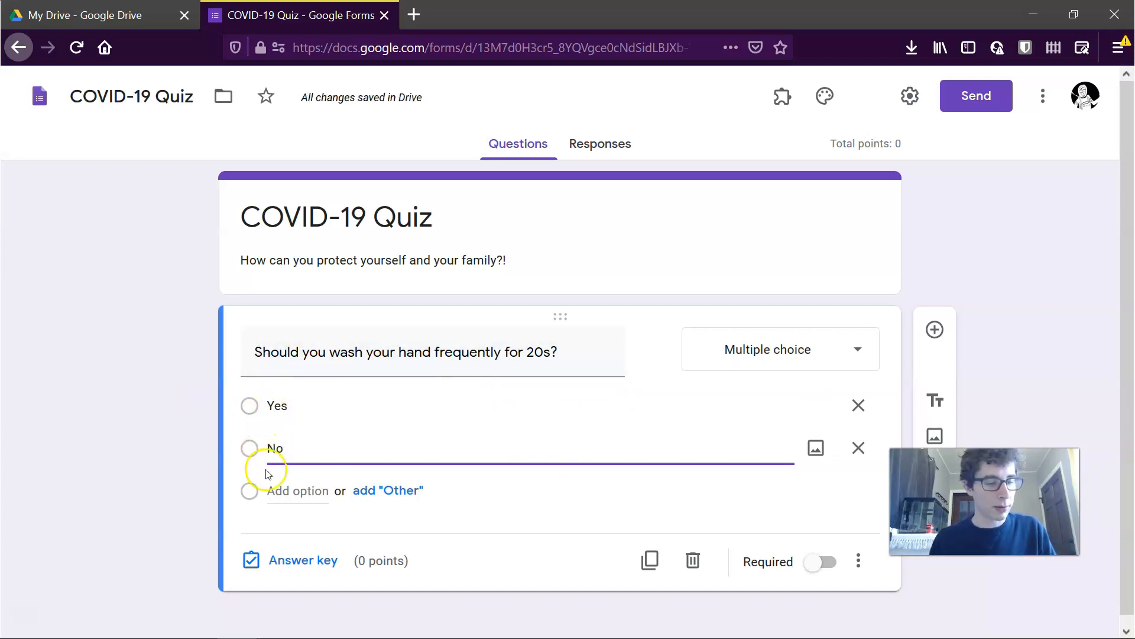
pyautogui.click(286, 563)
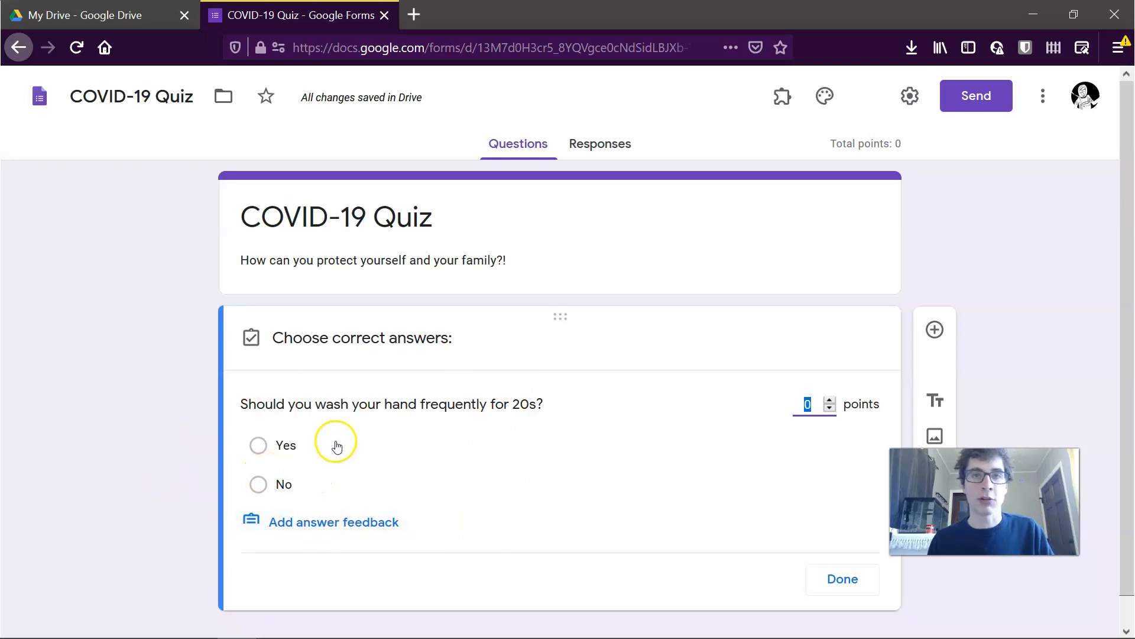
pyautogui.click(279, 446)
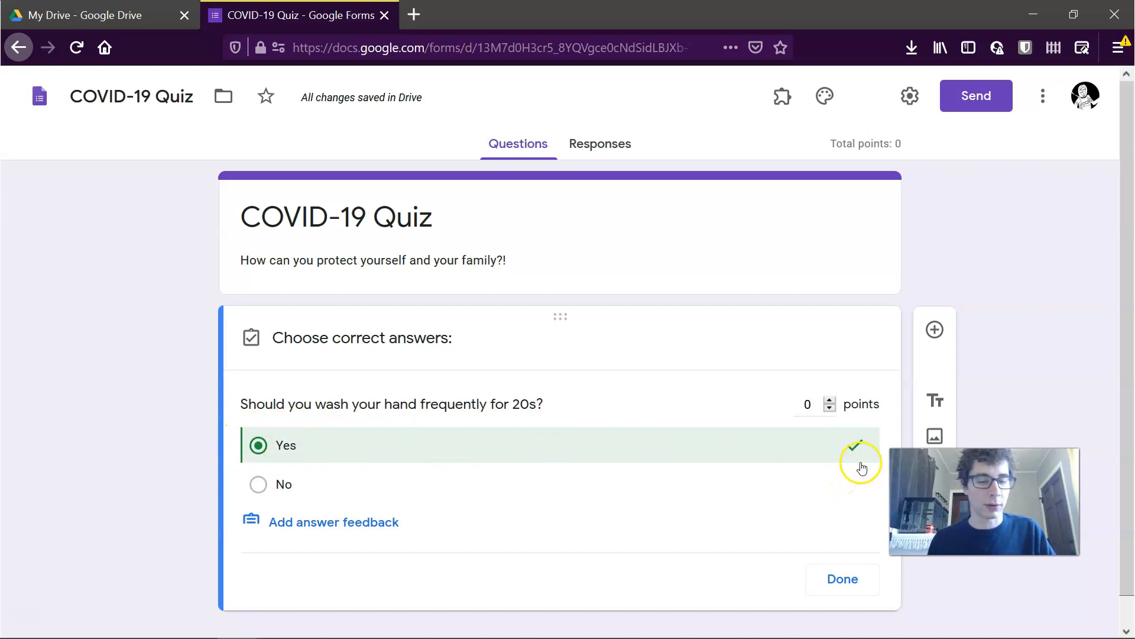
pyautogui.click(830, 401)
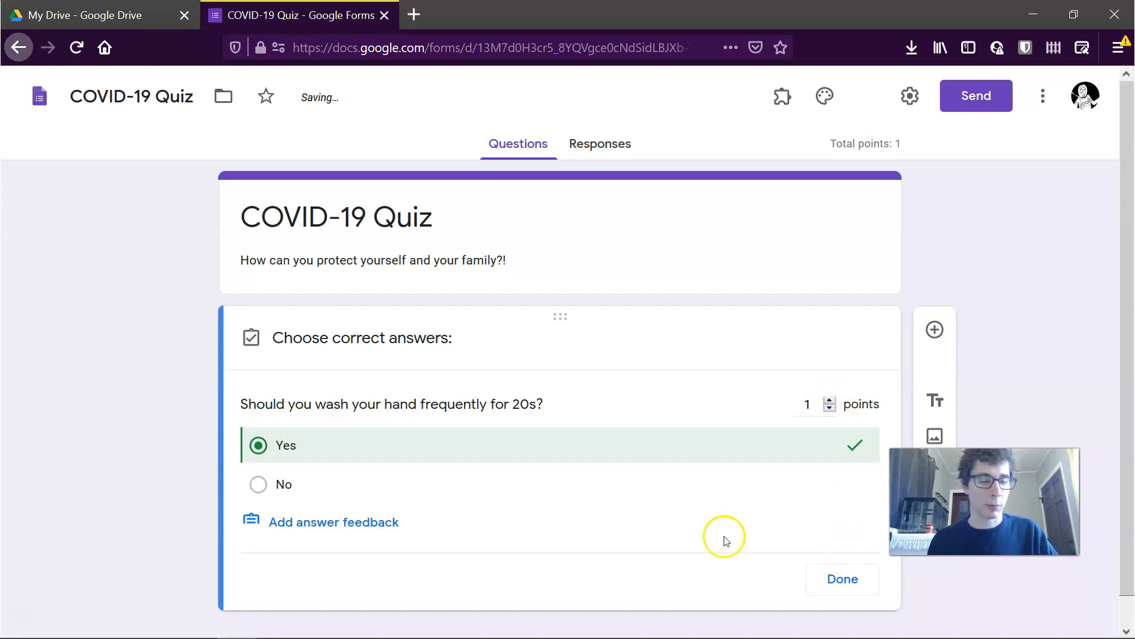
# - Add feedback for incorrect answers reading "What are you doing with your life?! How have you not heard this before?"
pyautogui.click(351, 523)
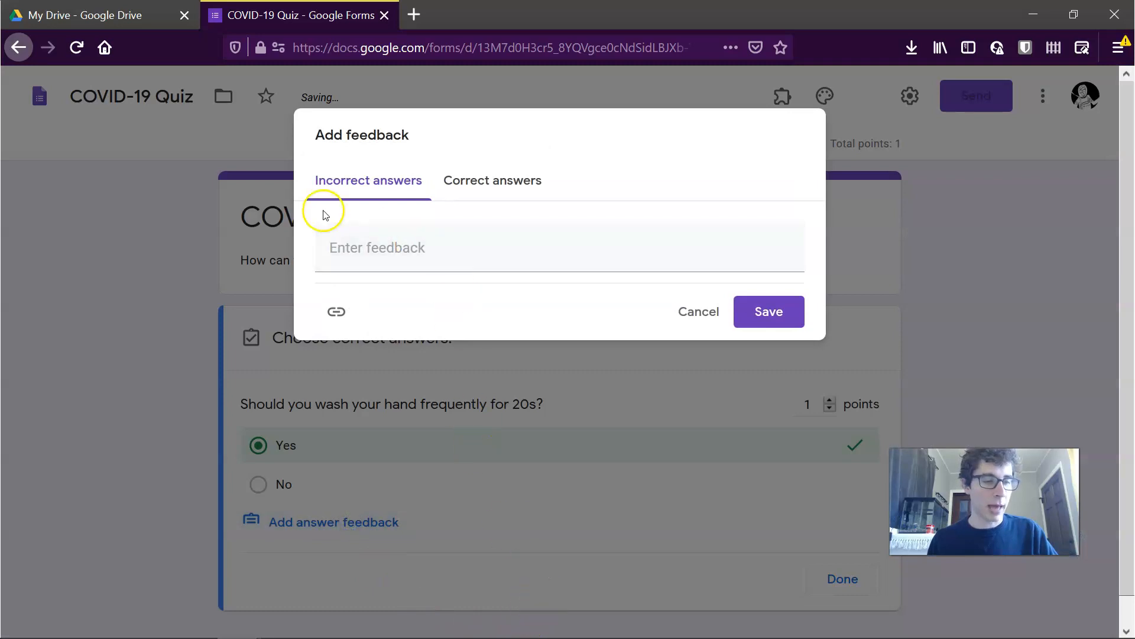
pyautogui.click(403, 251)
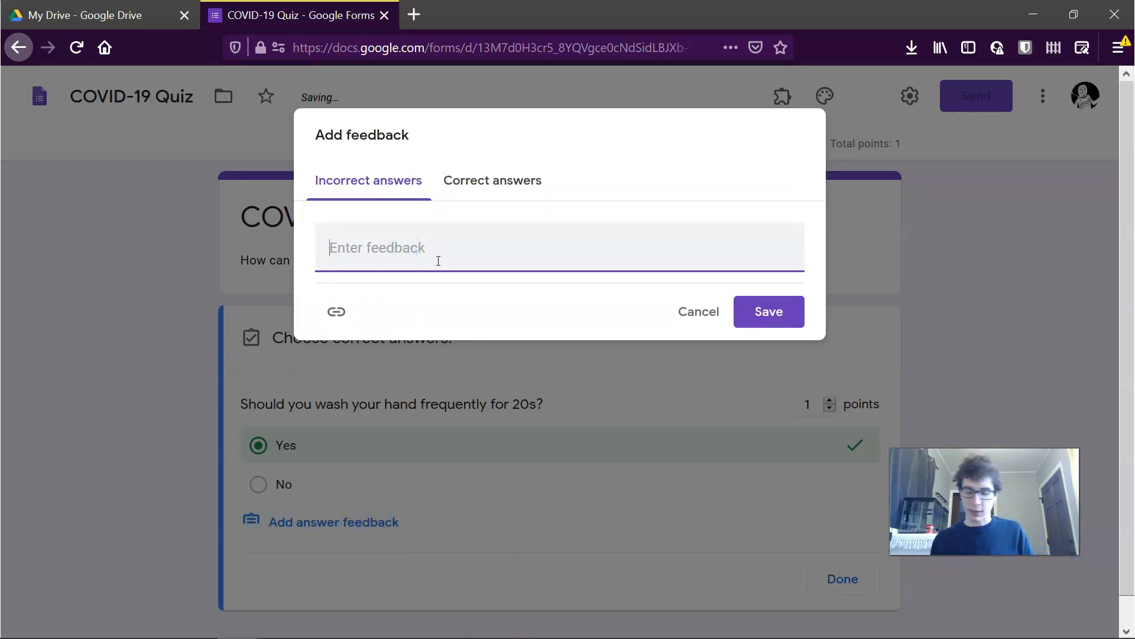
pyautogui.write('What are you doing with your life?! How have you not heard this before?')
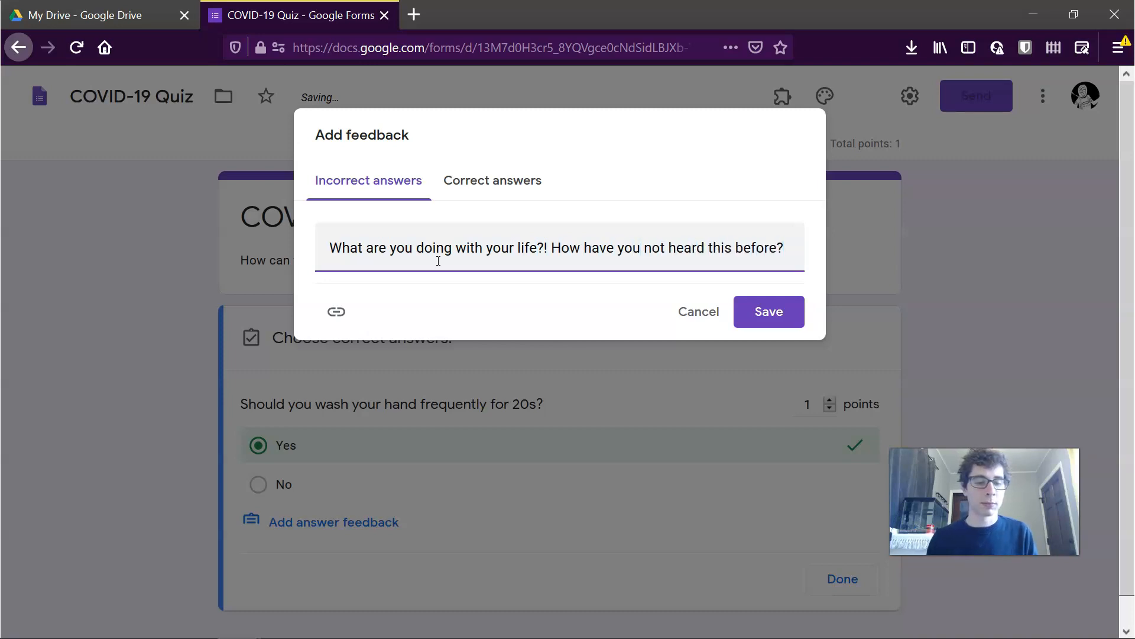
# - Save correct-answer feedback "Fantastic, maybe try singing a quick verse of a song you know to make sure you rinse long enough!" and finish the answer key
pyautogui.click(484, 171)
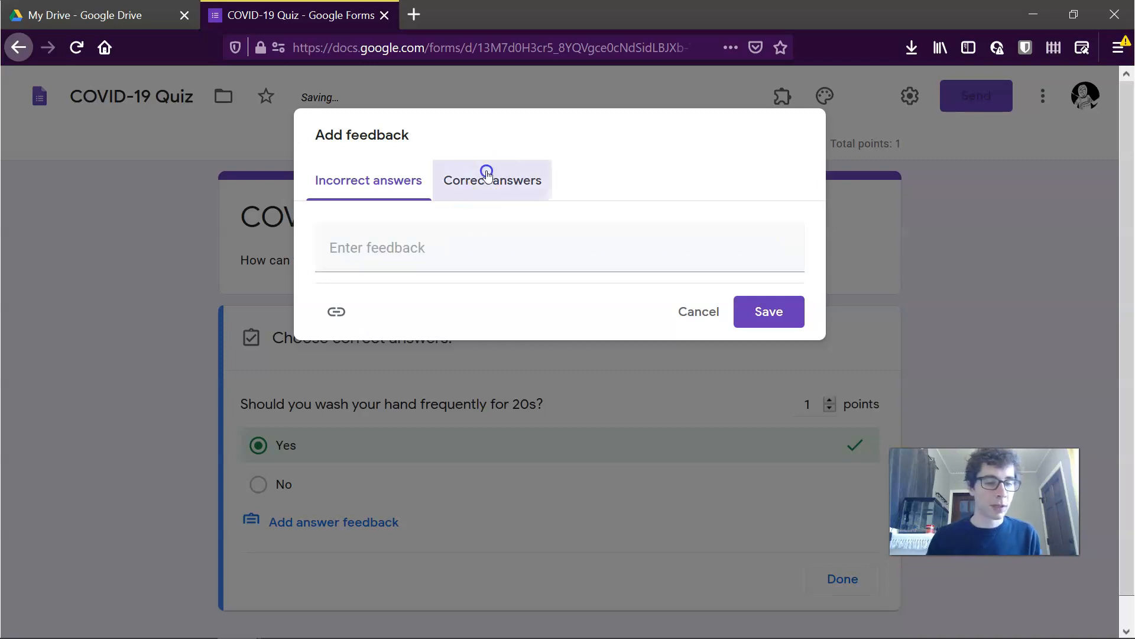
pyautogui.click(386, 249)
pyautogui.write('Fant')
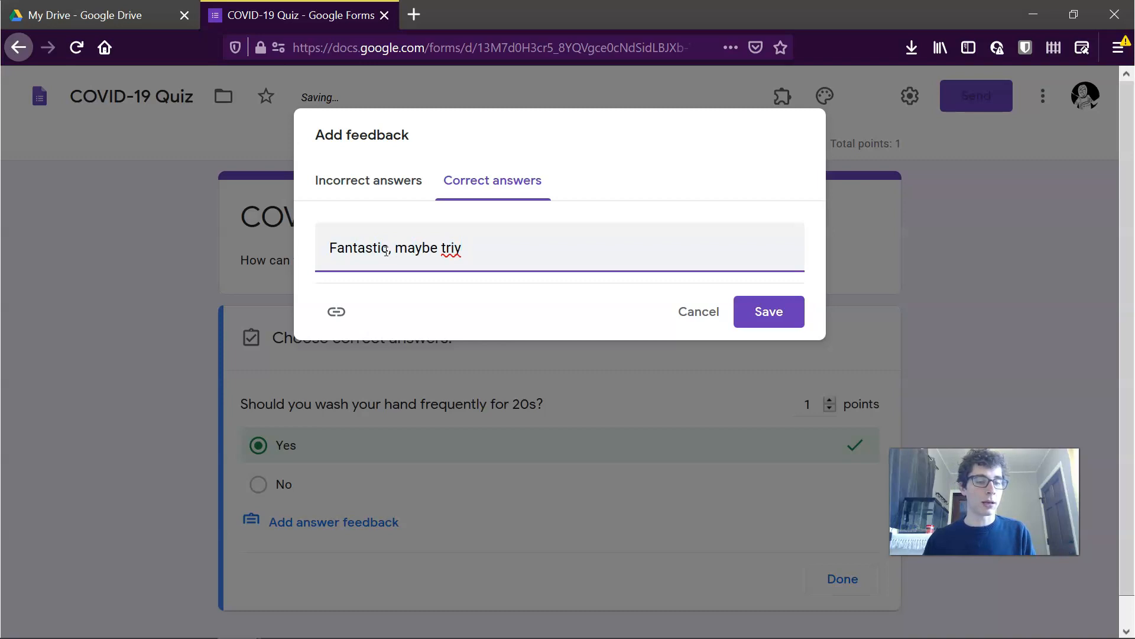
pyautogui.write('astic, maybe try singing a quick verse of a song you know to')
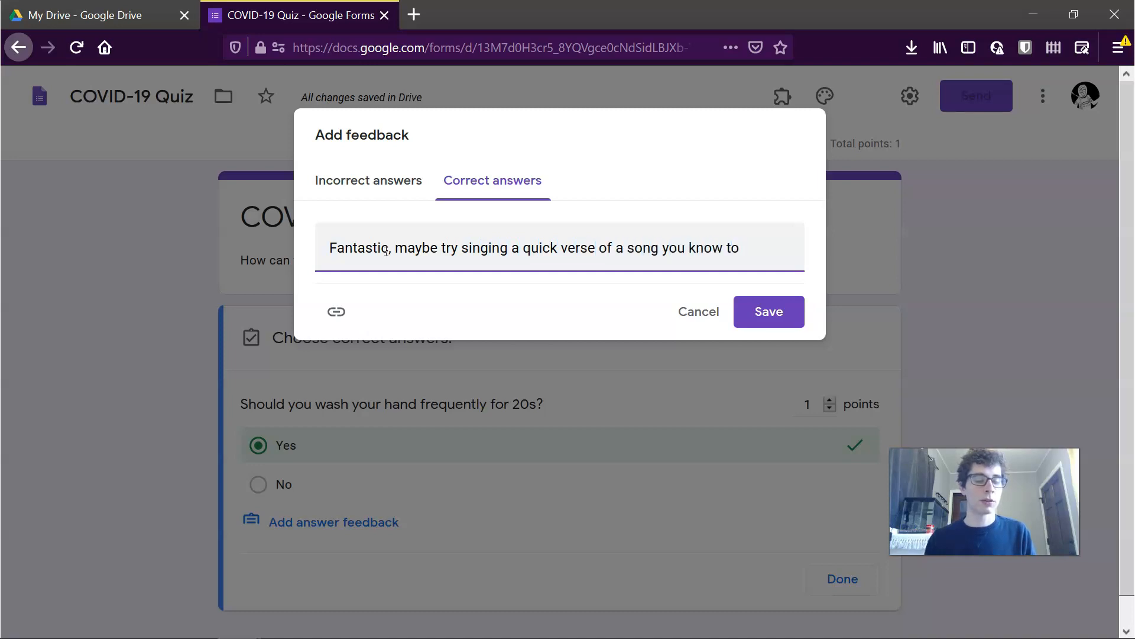
pyautogui.write('e sure you rinse long enough!')
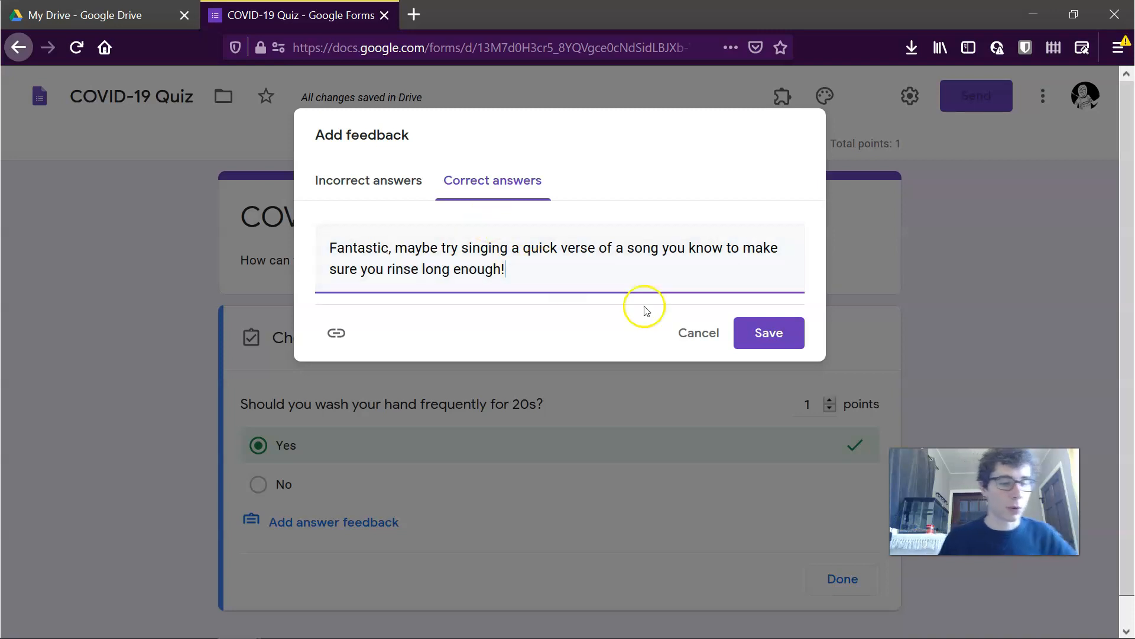
pyautogui.click(760, 331)
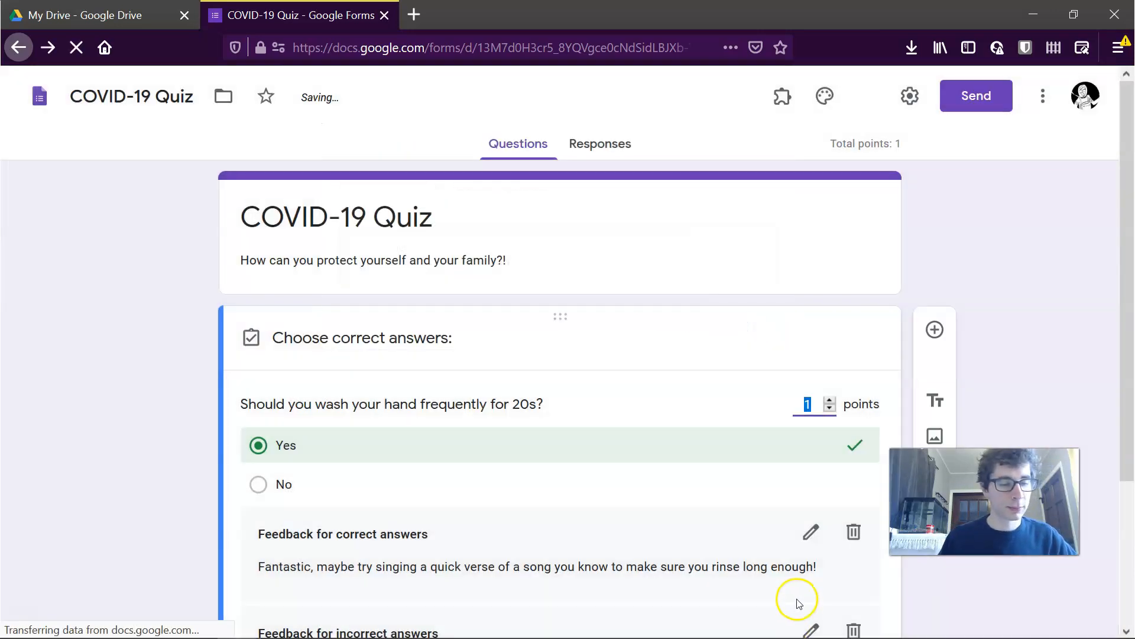
pyautogui.scroll(-1, 484, 261)
pyautogui.scroll(-2, 484, 264)
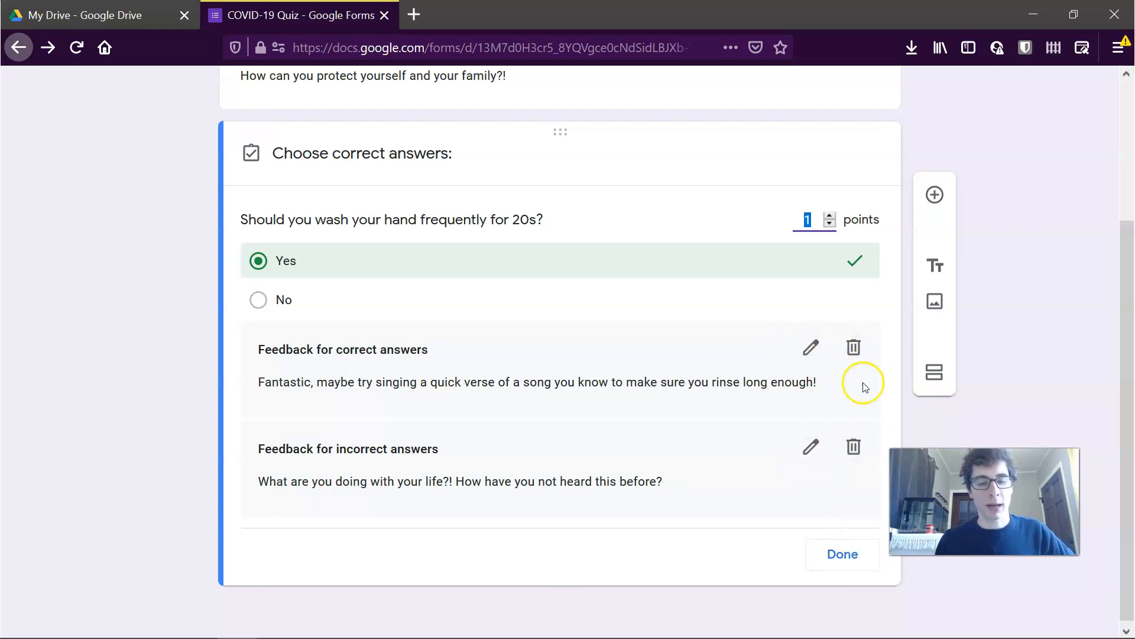
pyautogui.click(841, 568)
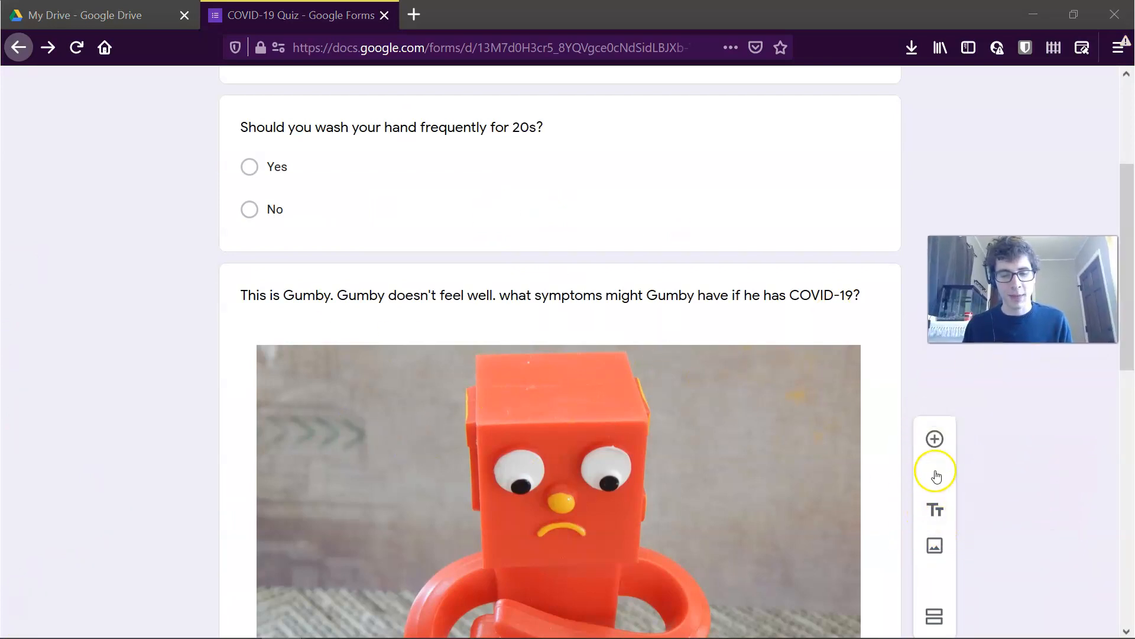
# - Examine the Gumby image item and look at the Google Image Search results for "symptoms" without inserting an image
pyautogui.scroll(-3, 591, 438)
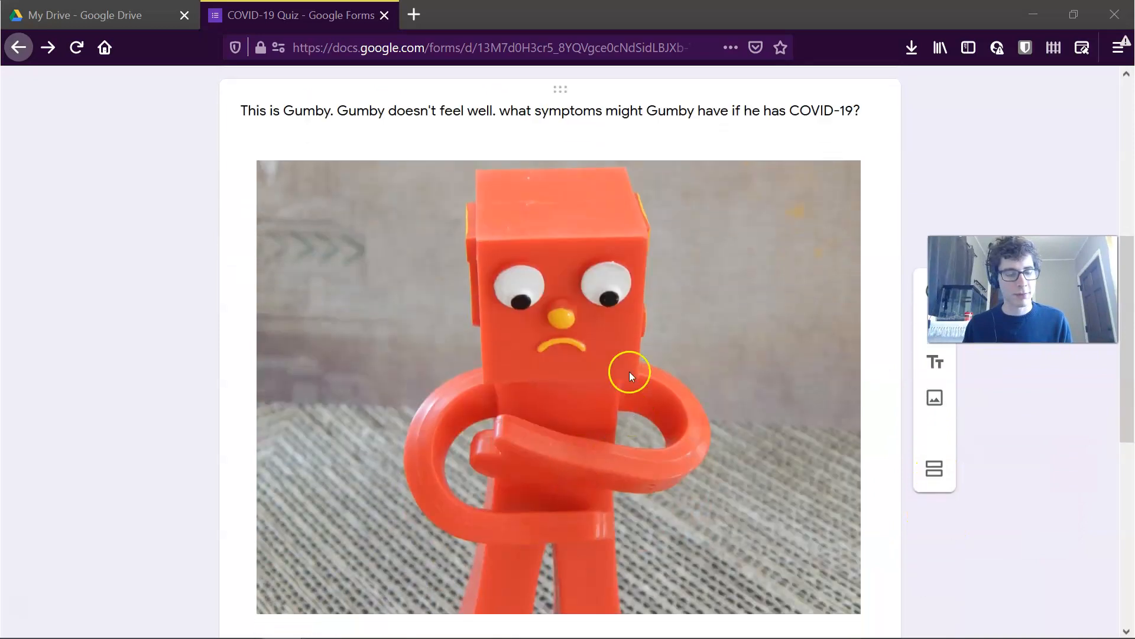
pyautogui.click(935, 545)
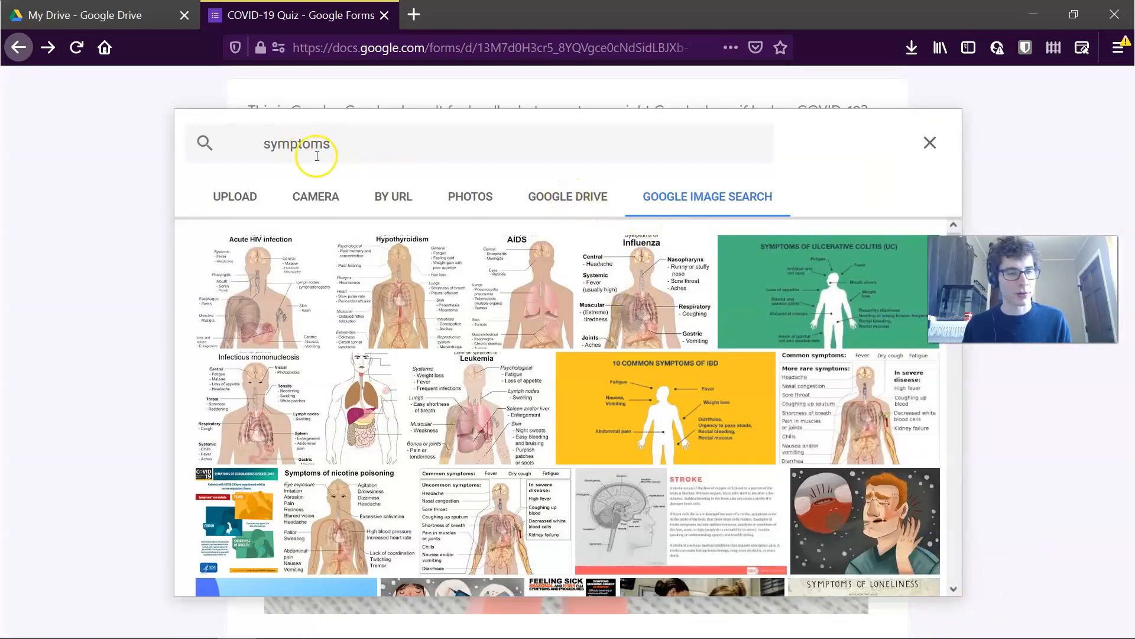
pyautogui.click(930, 141)
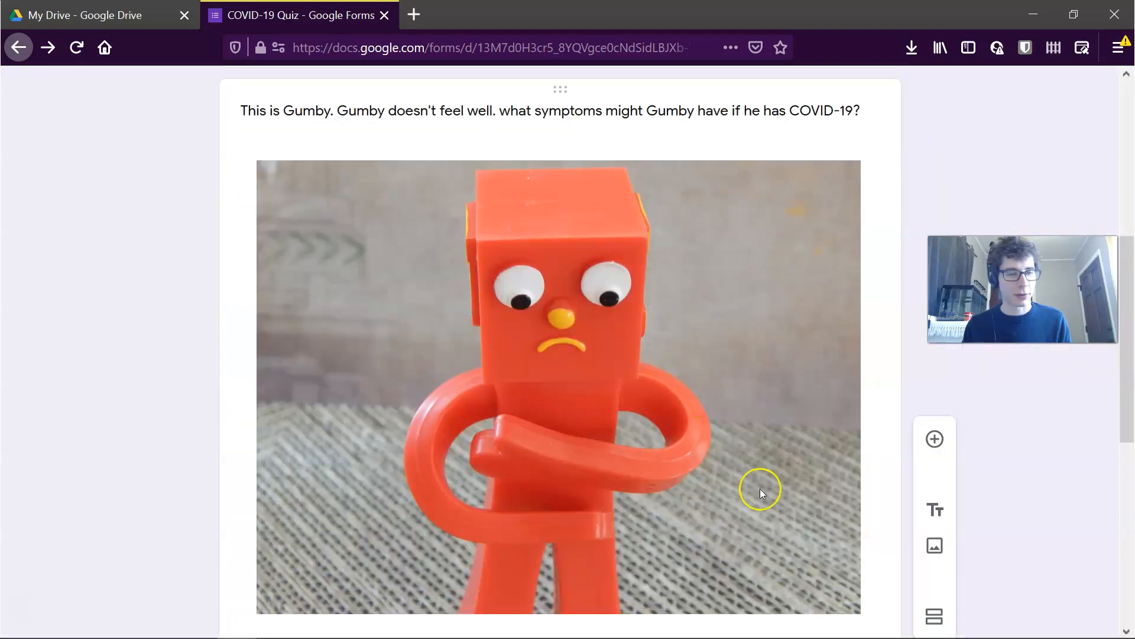
pyautogui.scroll(2, 679, 435)
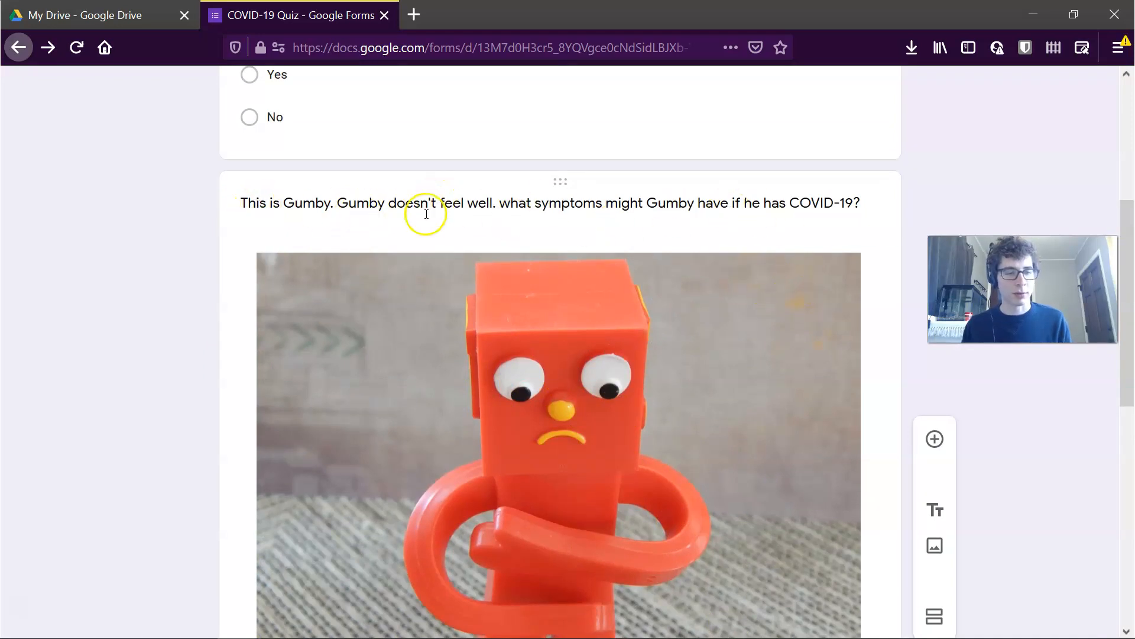
pyautogui.scroll(1, 781, 329)
pyautogui.scroll(-2, 796, 303)
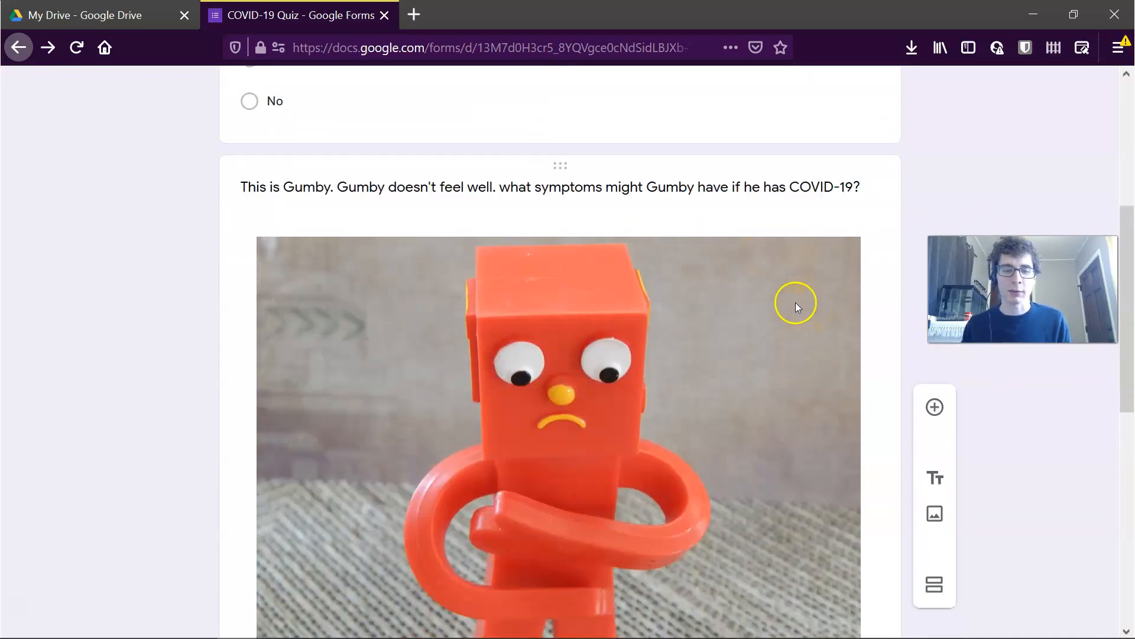
# - Review the answer key of the checkbox question about early COVID-19 symptoms, and close it
pyautogui.scroll(-9, 796, 303)
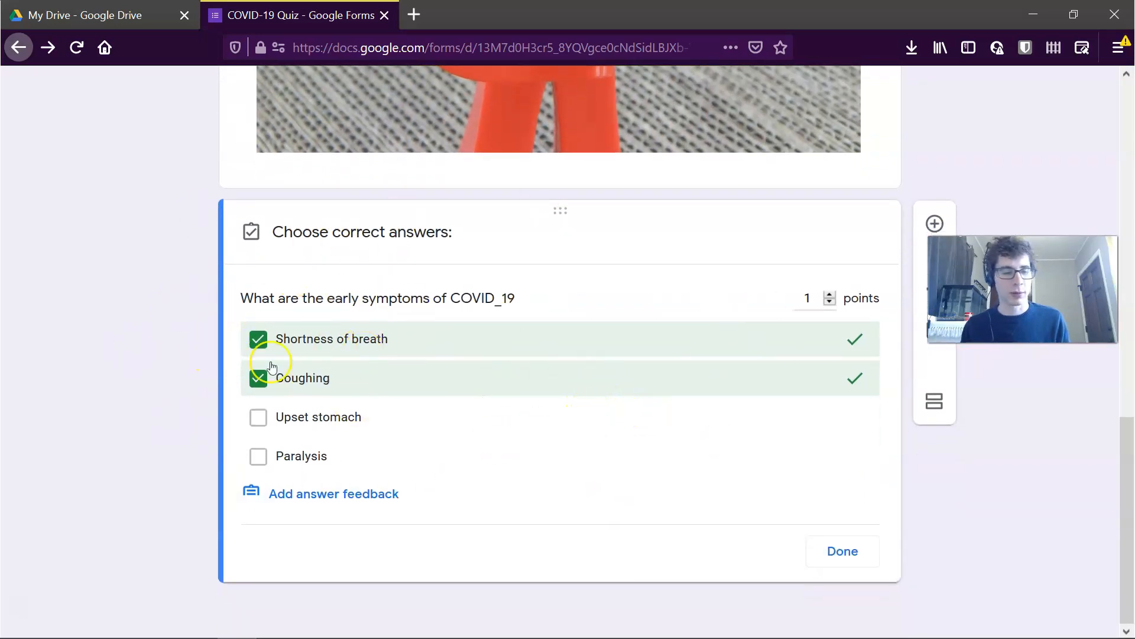
pyautogui.click(843, 551)
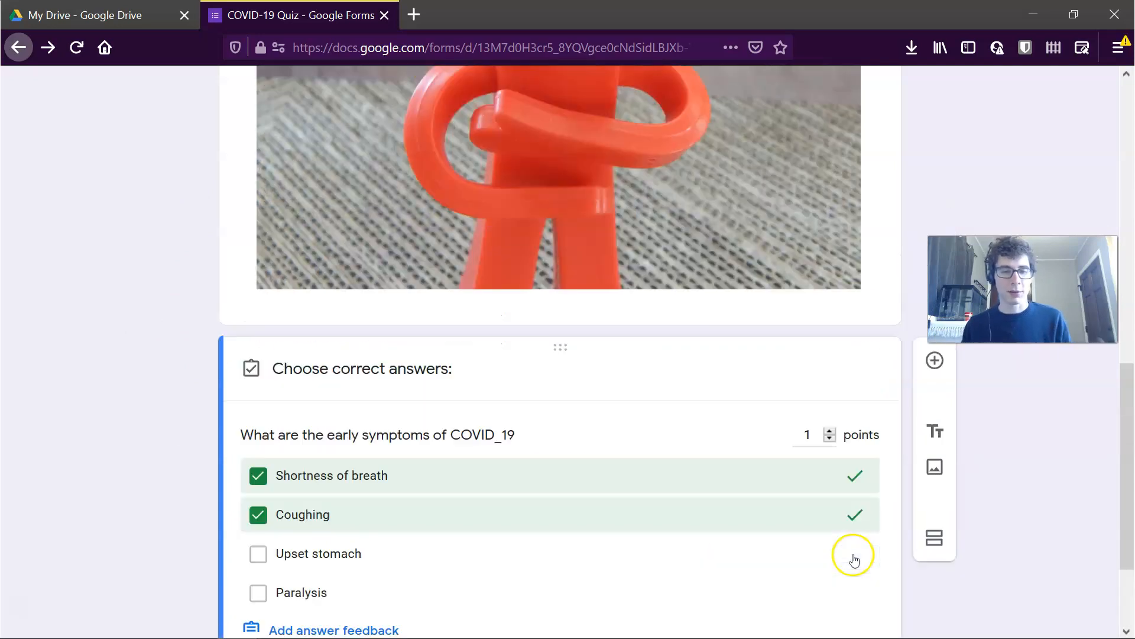
pyautogui.scroll(5, 852, 562)
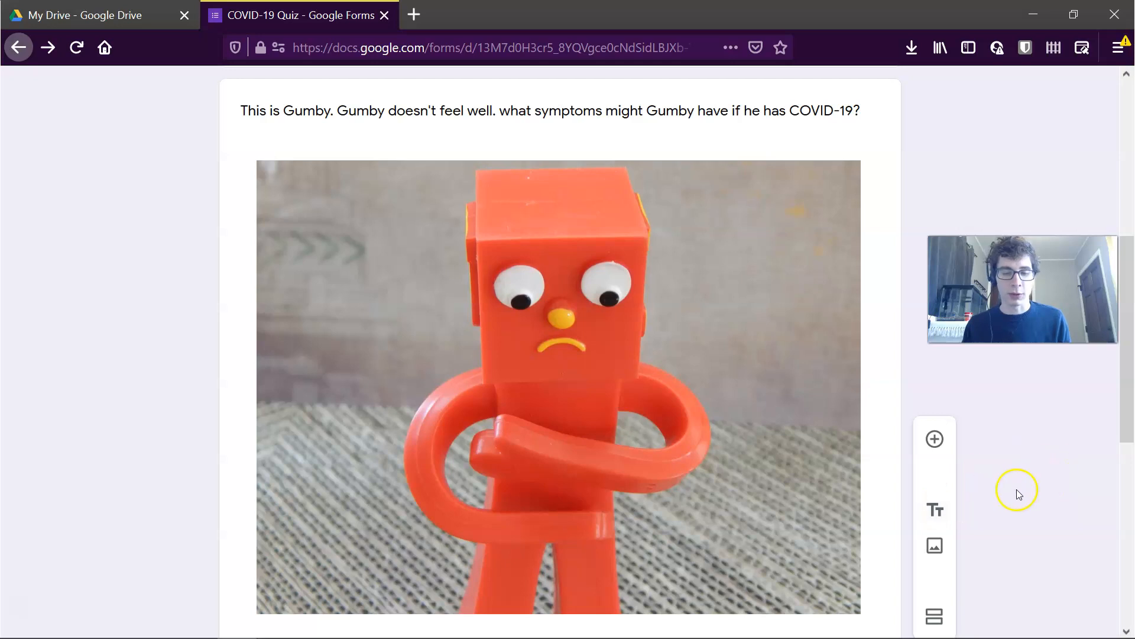
pyautogui.scroll(-3, 930, 537)
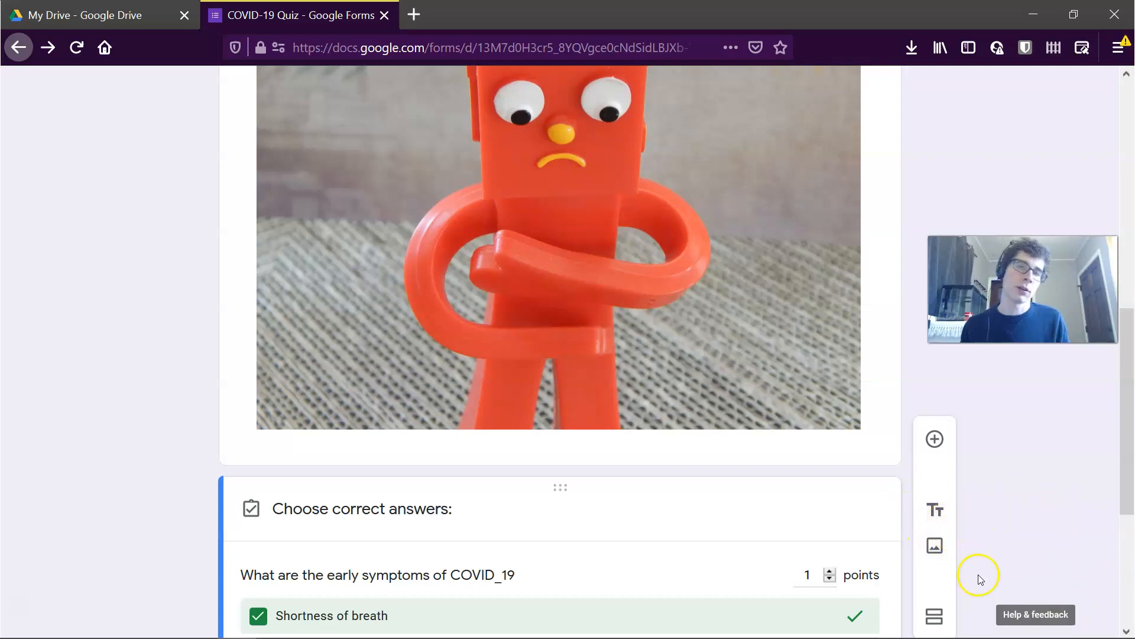
pyautogui.scroll(-2, 1026, 486)
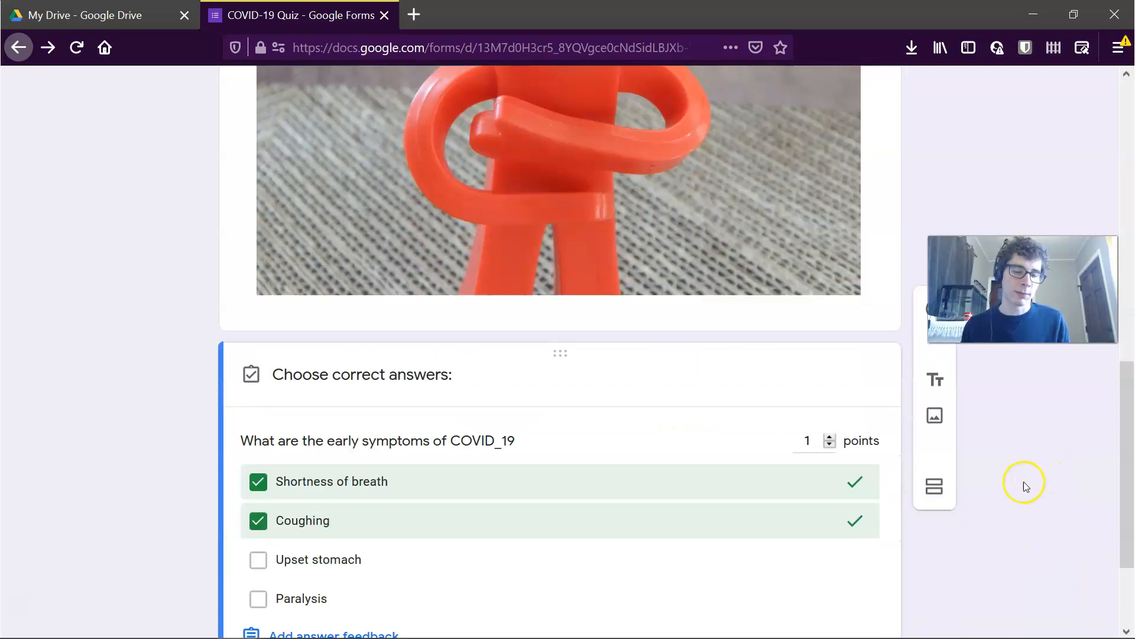
pyautogui.scroll(-2, 1026, 486)
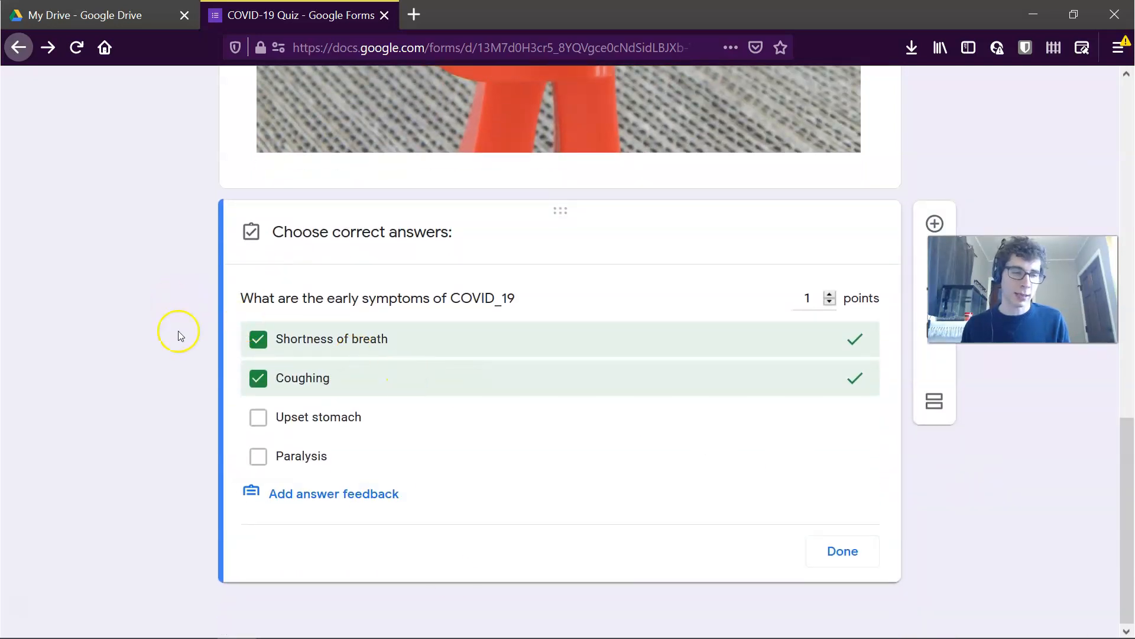
pyautogui.click(830, 565)
pyautogui.scroll(10, 576, 341)
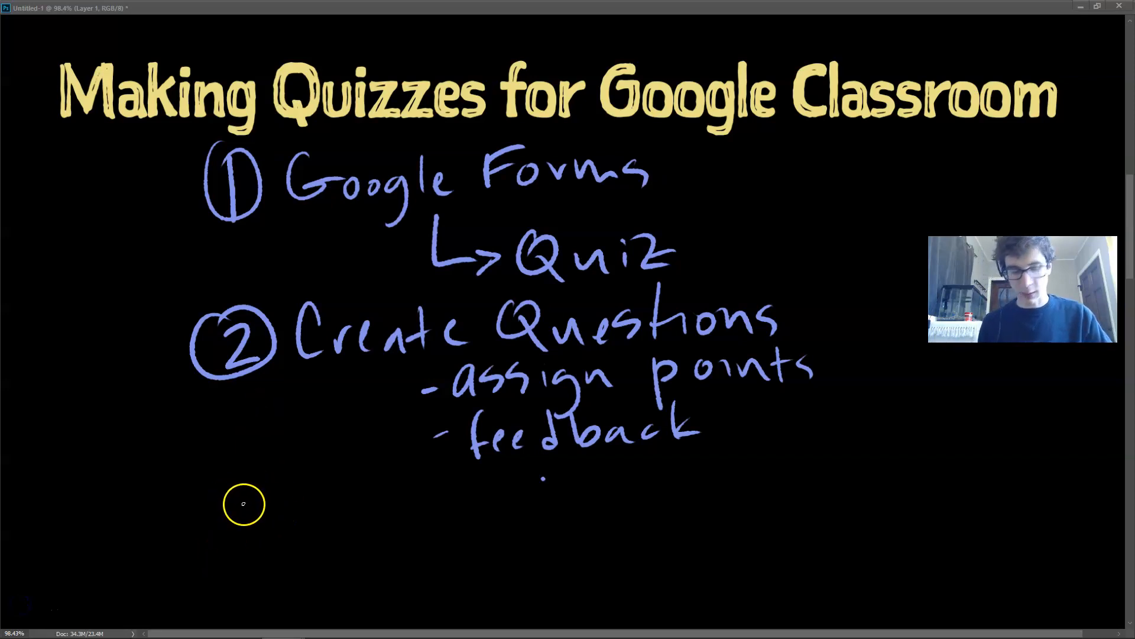
# - Switch to the black whiteboard and handwrite a circled 3 followed by "Add to" below the second item
pyautogui.moveTo(235, 480)
pyautogui.mouseDown()
pyautogui.moveTo(244, 496)
pyautogui.moveTo(227, 534)
pyautogui.moveTo(223, 467)
pyautogui.mouseUp()
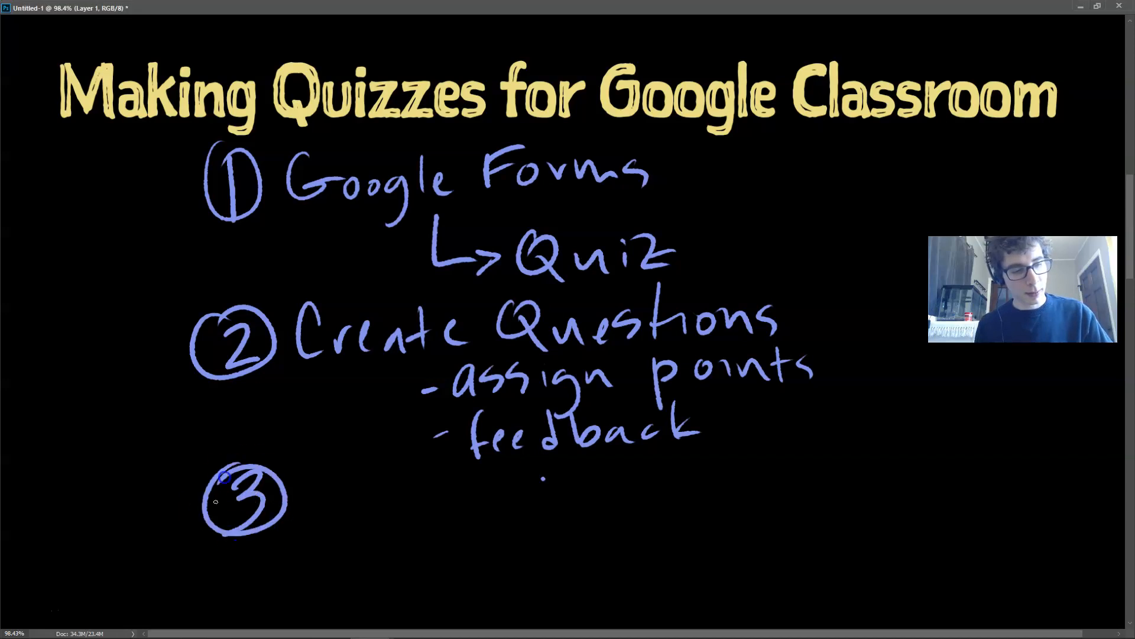
pyautogui.moveTo(304, 520)
pyautogui.mouseDown()
pyautogui.moveTo(345, 532)
pyautogui.moveTo(332, 506)
pyautogui.mouseUp()
pyautogui.moveTo(370, 494); pyautogui.dragTo(372, 530)
pyautogui.moveTo(411, 473); pyautogui.dragTo(408, 510)
pyautogui.moveTo(407, 510); pyautogui.dragTo(394, 517)
pyautogui.moveTo(463, 483)
pyautogui.mouseDown()
pyautogui.moveTo(462, 521)
pyautogui.moveTo(471, 504)
pyautogui.mouseUp()
pyautogui.moveTo(473, 506); pyautogui.dragTo(477, 505)
# - Handwrite "Google Classroom" to complete the third item, and add a dashed sub-point beneath it
pyautogui.moveTo(541, 475)
pyautogui.mouseDown()
pyautogui.moveTo(525, 490)
pyautogui.moveTo(562, 502)
pyautogui.moveTo(609, 494)
pyautogui.mouseUp()
pyautogui.moveTo(645, 492); pyautogui.dragTo(623, 543)
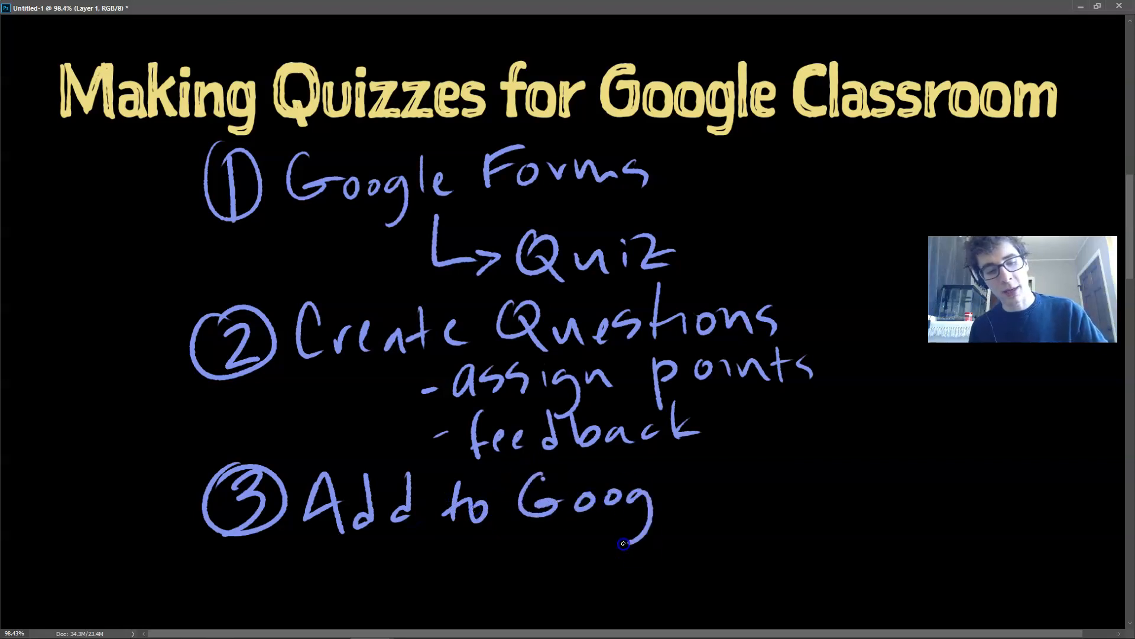
pyautogui.moveTo(672, 502); pyautogui.dragTo(707, 509)
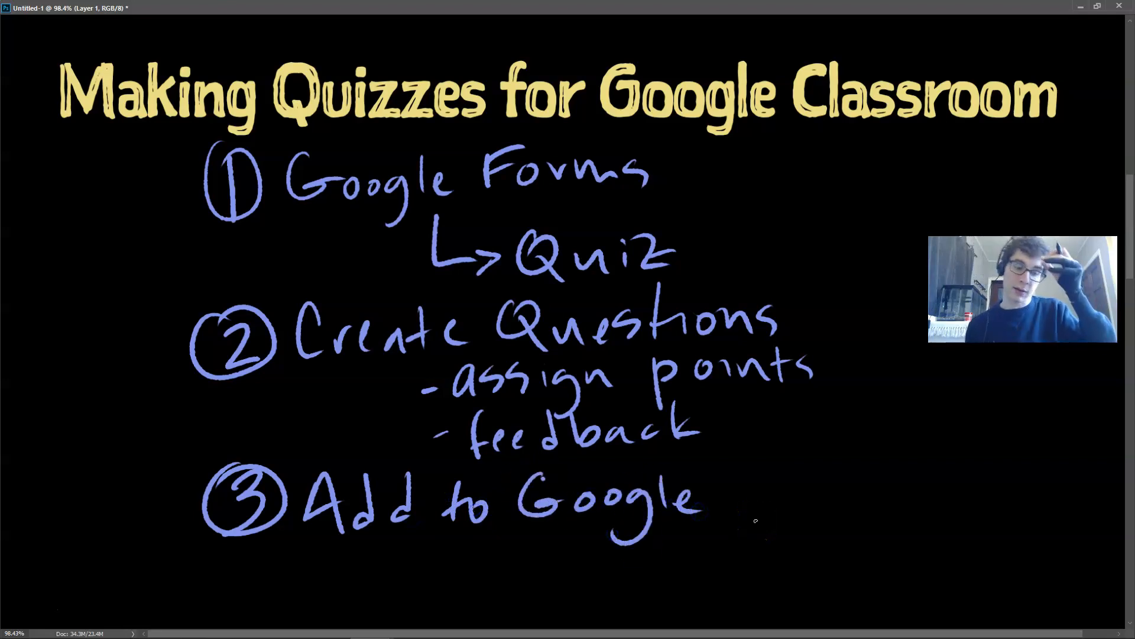
pyautogui.moveTo(763, 473)
pyautogui.mouseDown()
pyautogui.moveTo(755, 509)
pyautogui.moveTo(884, 500)
pyautogui.mouseUp()
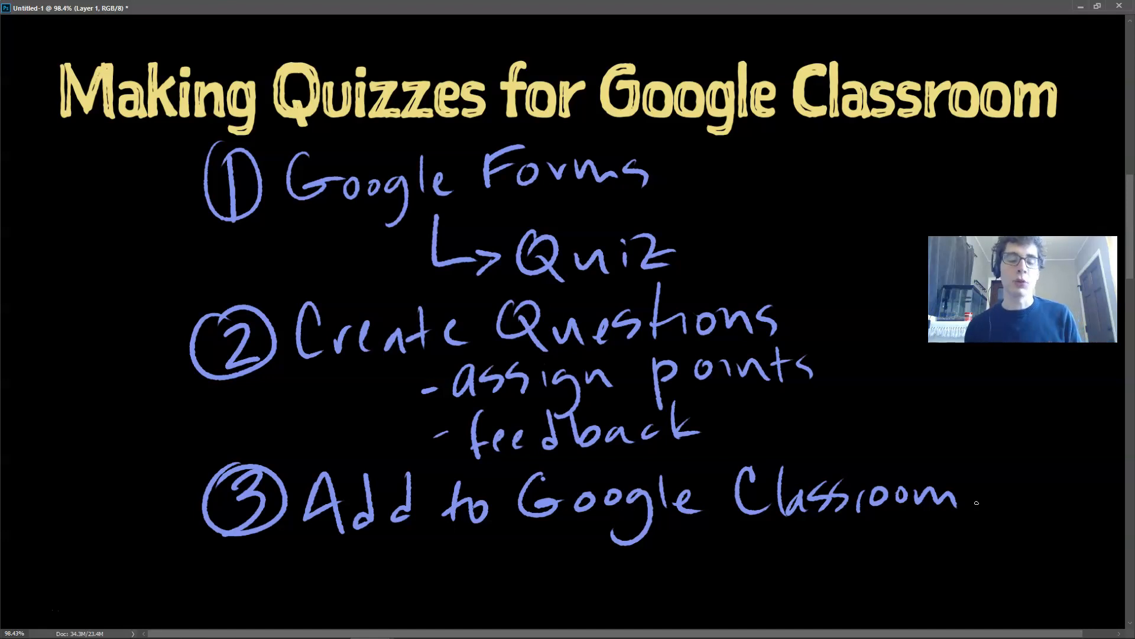
pyautogui.moveTo(452, 570)
pyautogui.mouseDown()
pyautogui.moveTo(417, 591)
pyautogui.moveTo(489, 576)
pyautogui.mouseUp()
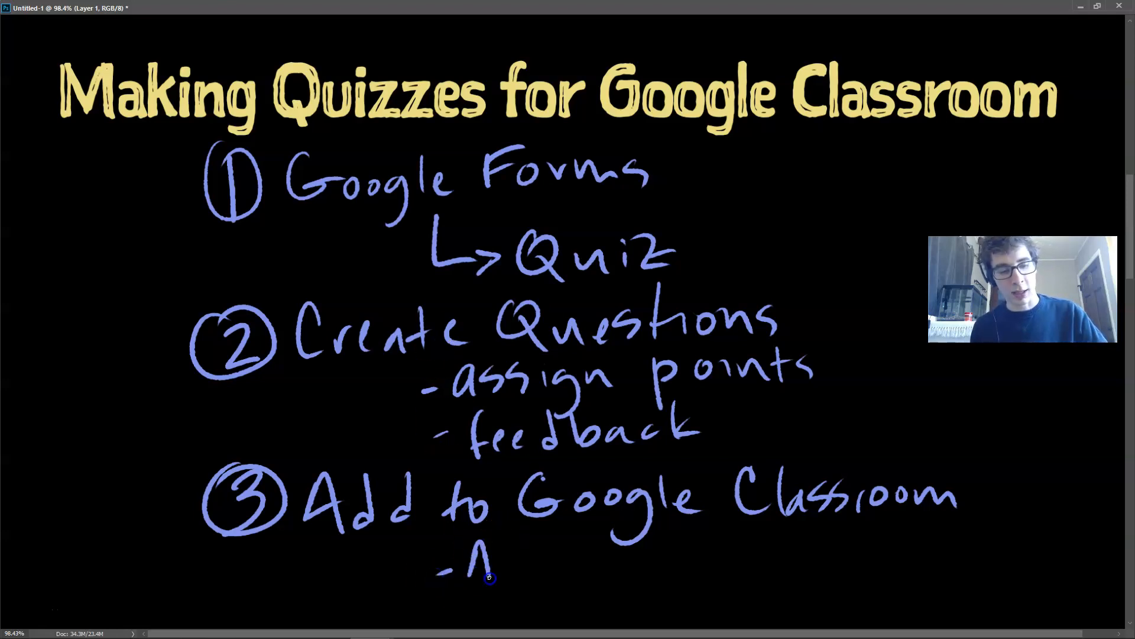
pyautogui.moveTo(557, 565)
pyautogui.mouseDown()
pyautogui.moveTo(619, 560)
pyautogui.moveTo(644, 541)
pyautogui.moveTo(793, 550)
pyautogui.mouseUp()
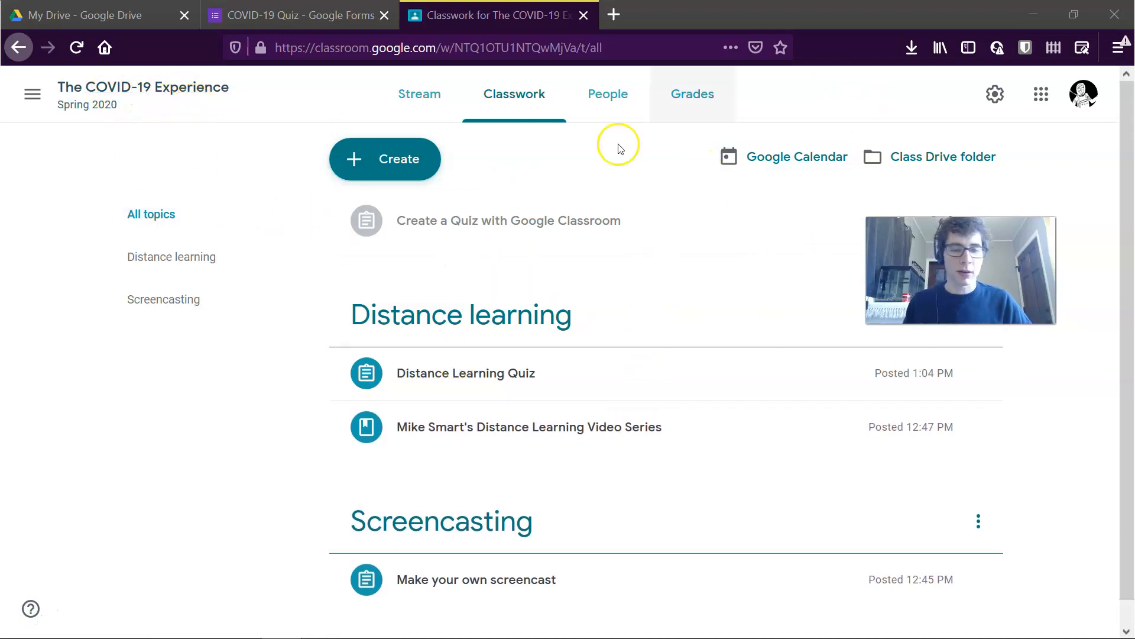
# - Switch to Google Classroom in the browser and create a quiz assignment in the classwork of The COVID-19 Experience
pyautogui.click(421, 104)
pyautogui.click(504, 113)
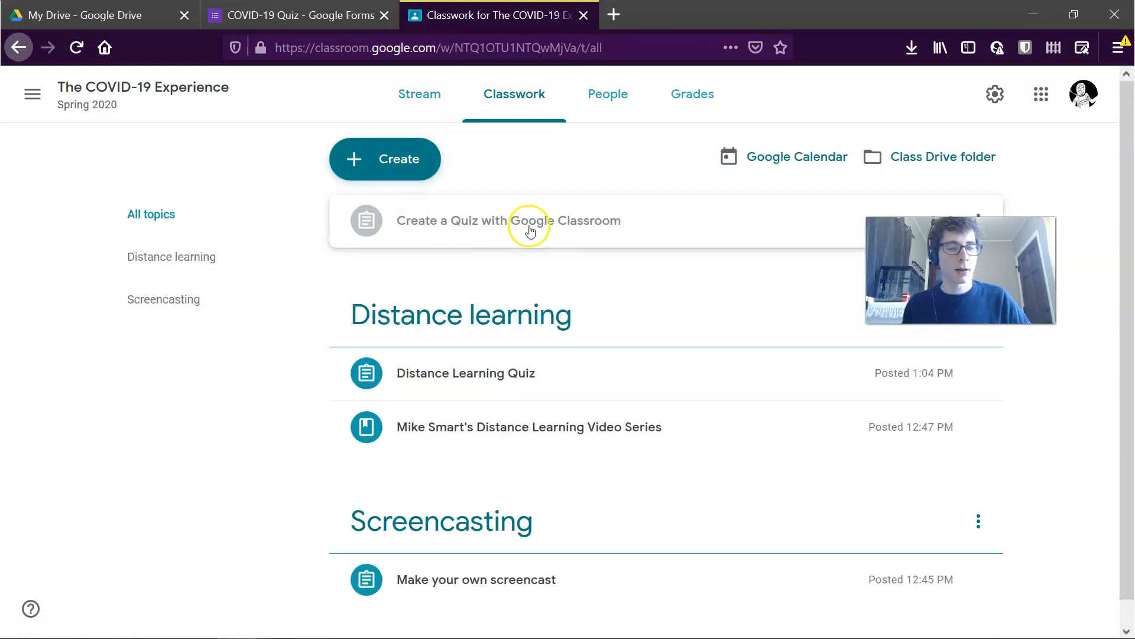
pyautogui.click(381, 158)
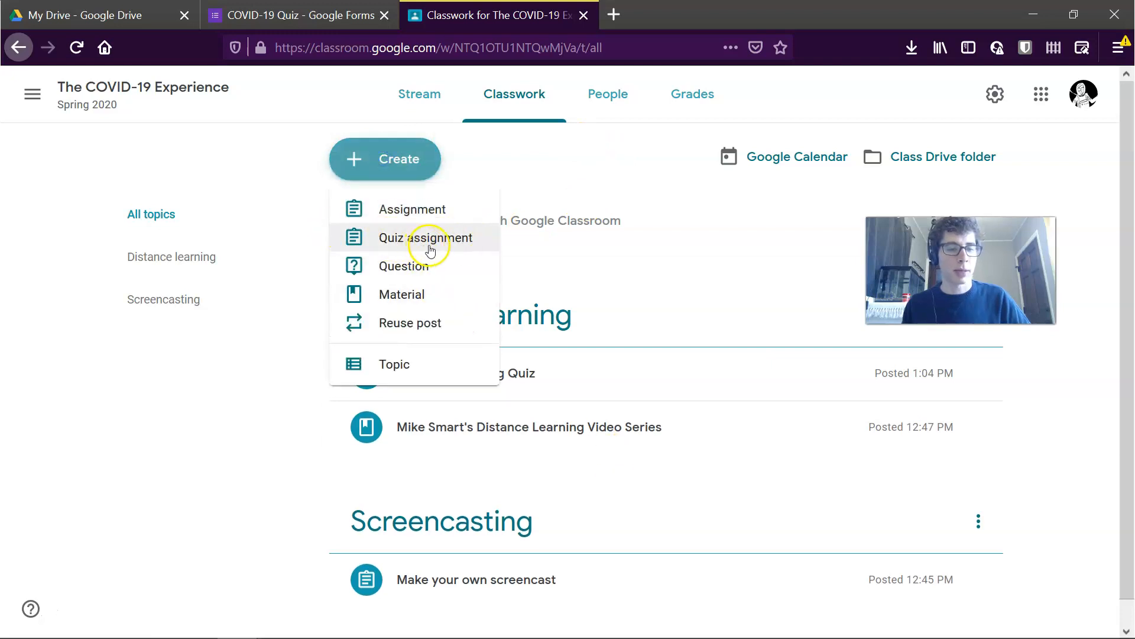
pyautogui.click(461, 243)
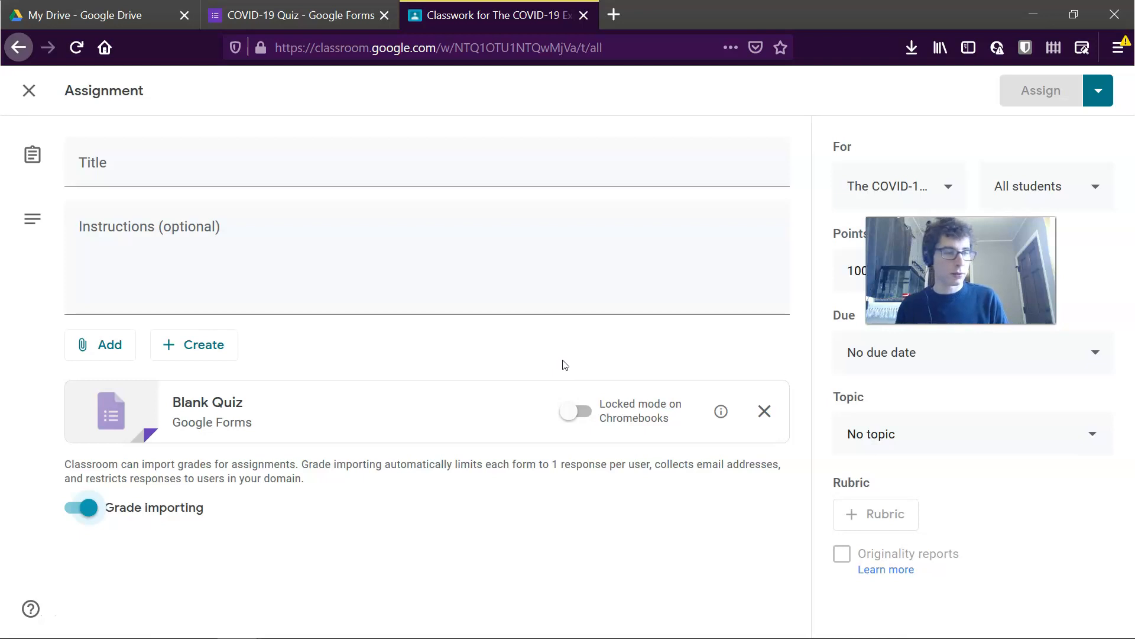
# - Title the assignment "COVID-19 Quiz (fake, do not trust)" and enter the instructions "Please take the quiz to share what you know about the virus."
pyautogui.click(257, 153)
pyautogui.write('COVID-19 Quiz (fake, do not trust')
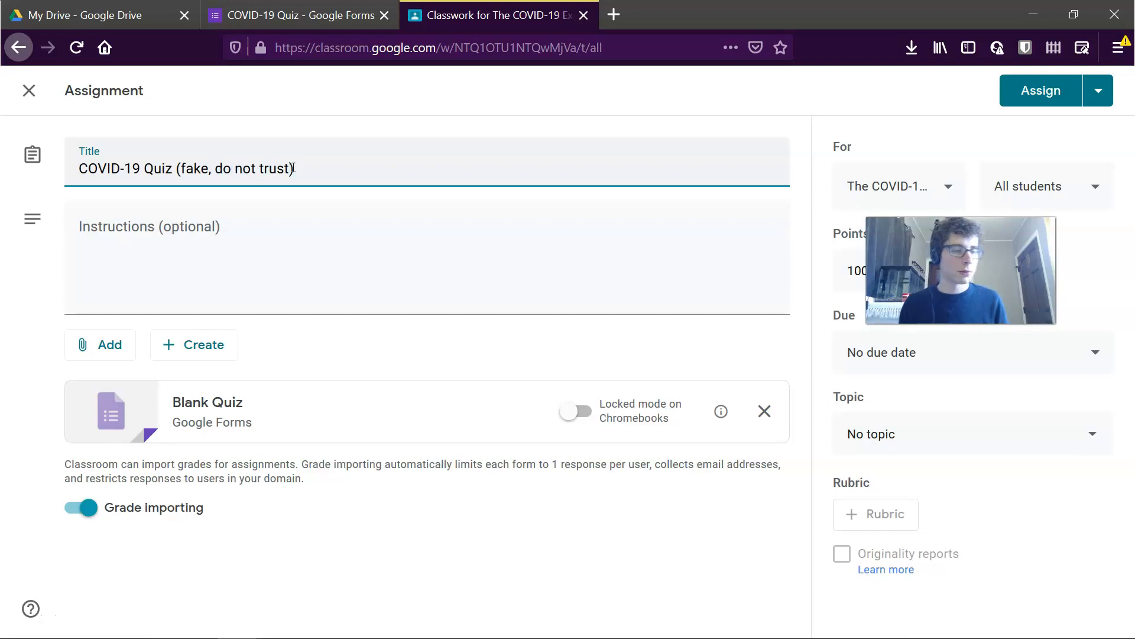
pyautogui.click(116, 251)
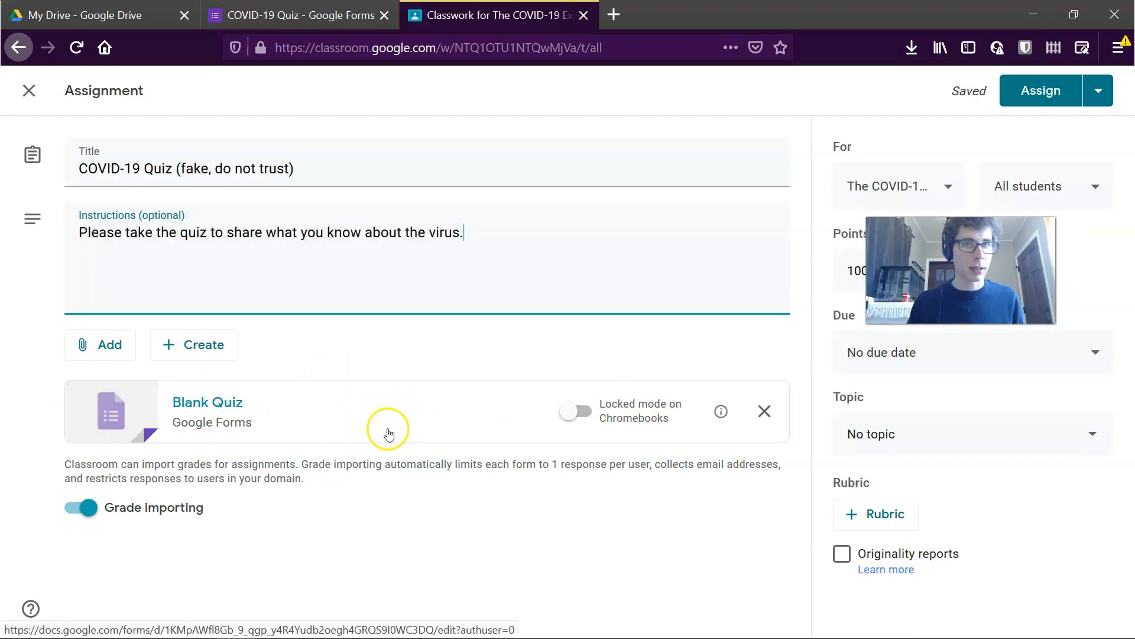
# - Replace the attached Blank Quiz with the COVID-19 Quiz form from Google Drive
pyautogui.click(765, 412)
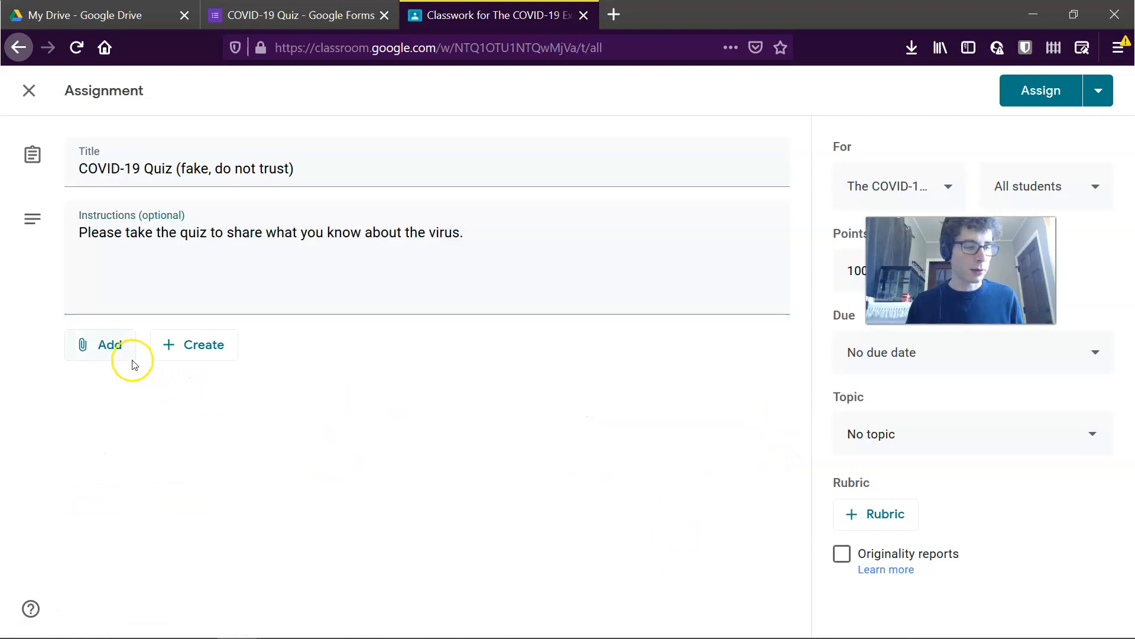
pyautogui.click(101, 349)
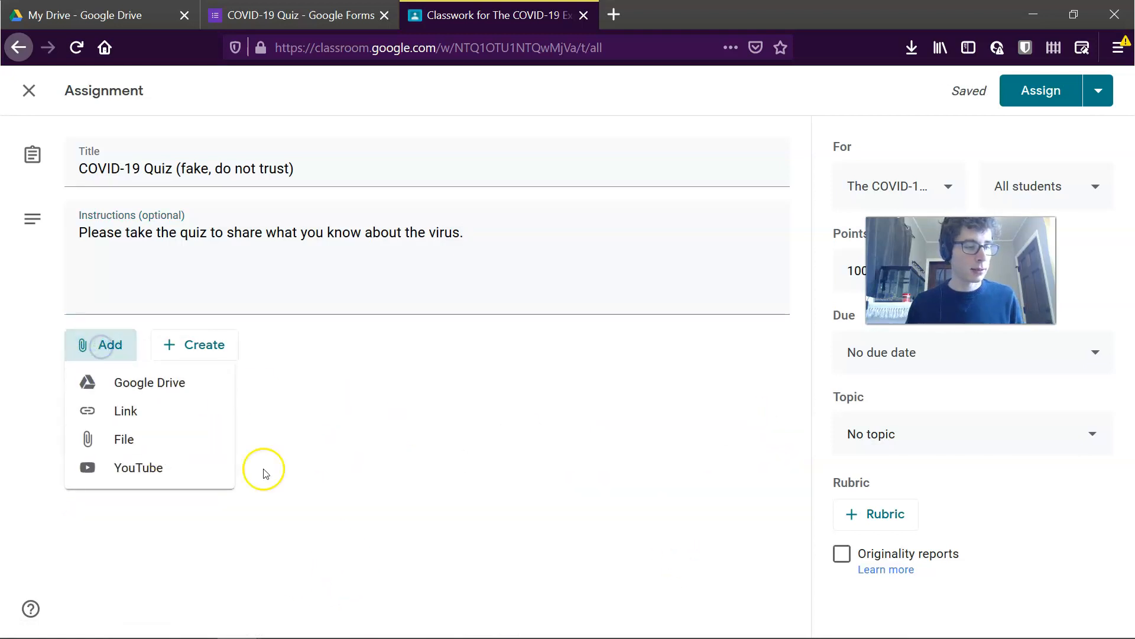
pyautogui.click(188, 385)
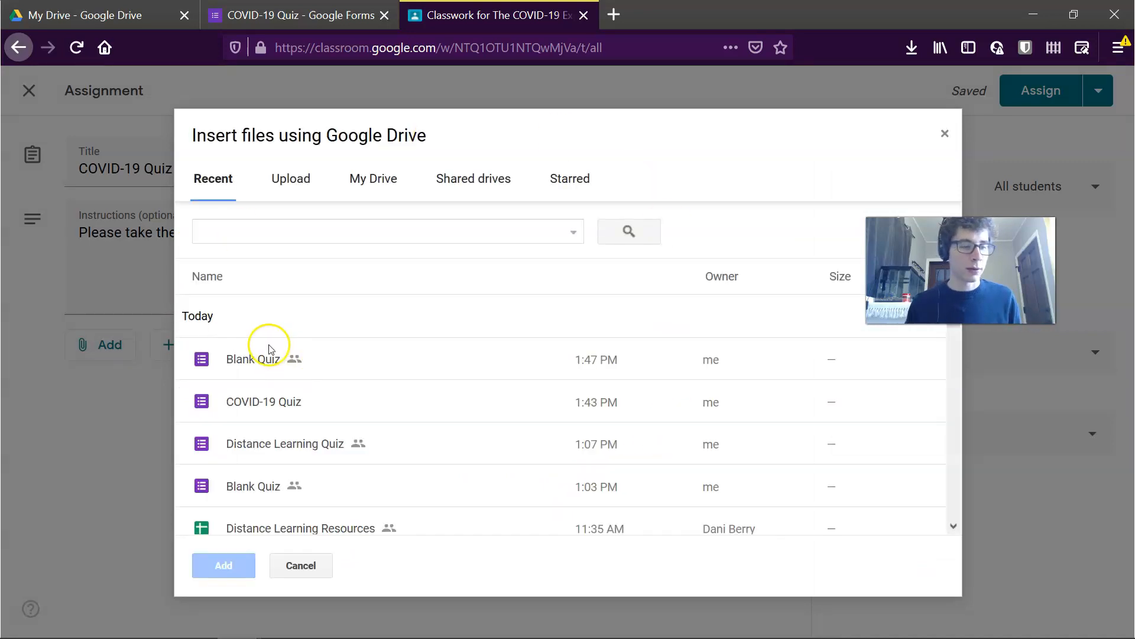
pyautogui.click(251, 398)
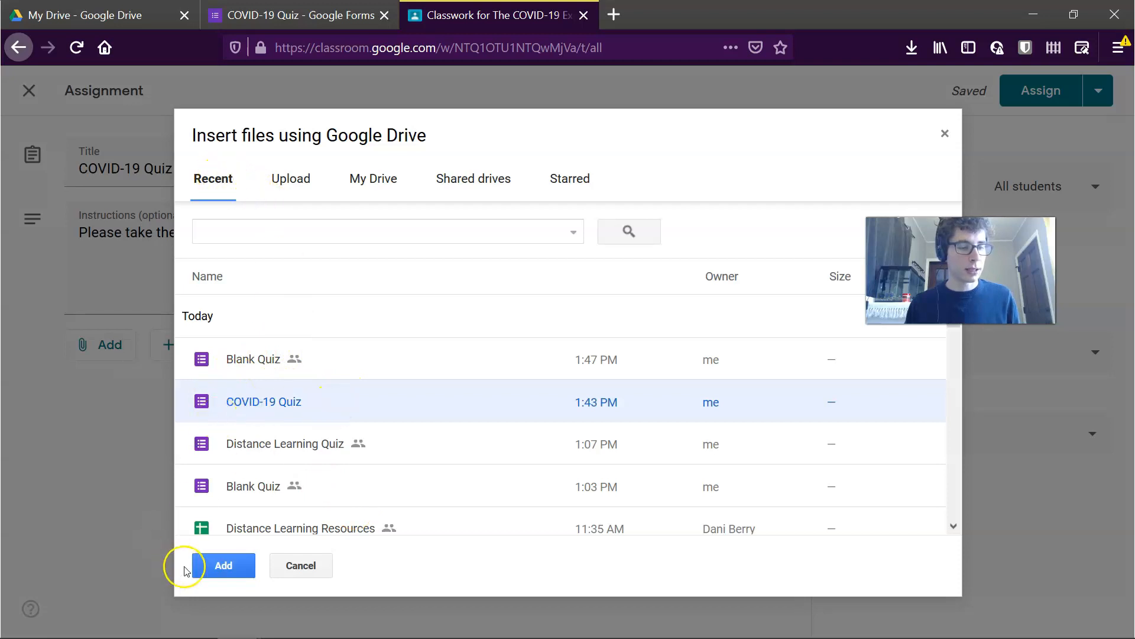
pyautogui.click(223, 563)
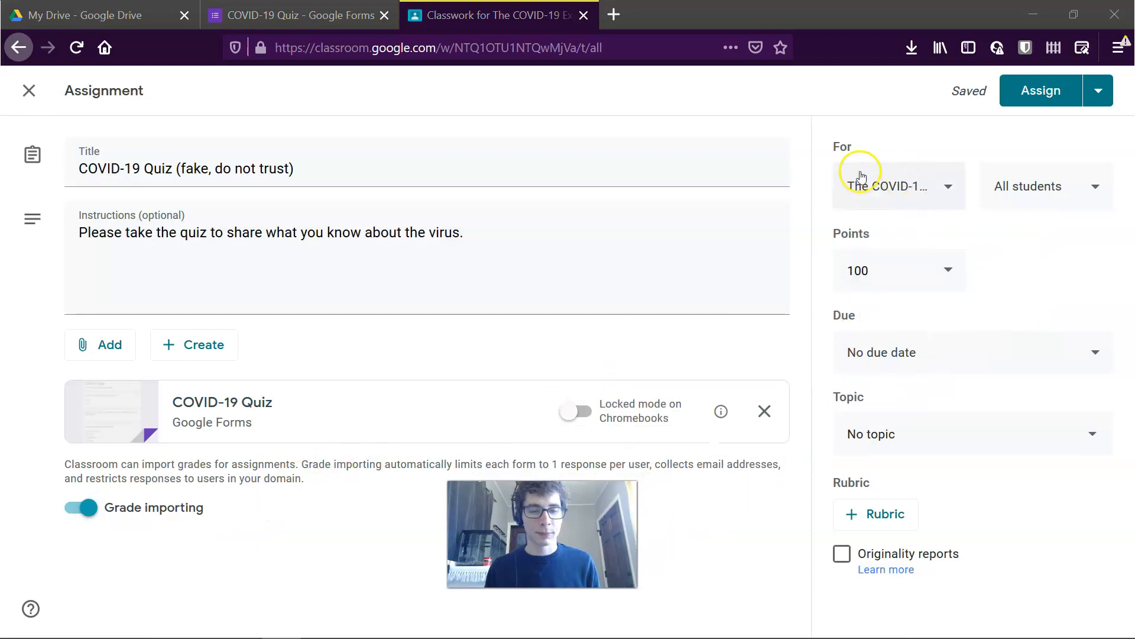
# - Set the assignment's points to 2
pyautogui.click(948, 273)
pyautogui.moveTo(870, 274); pyautogui.dragTo(762, 264)
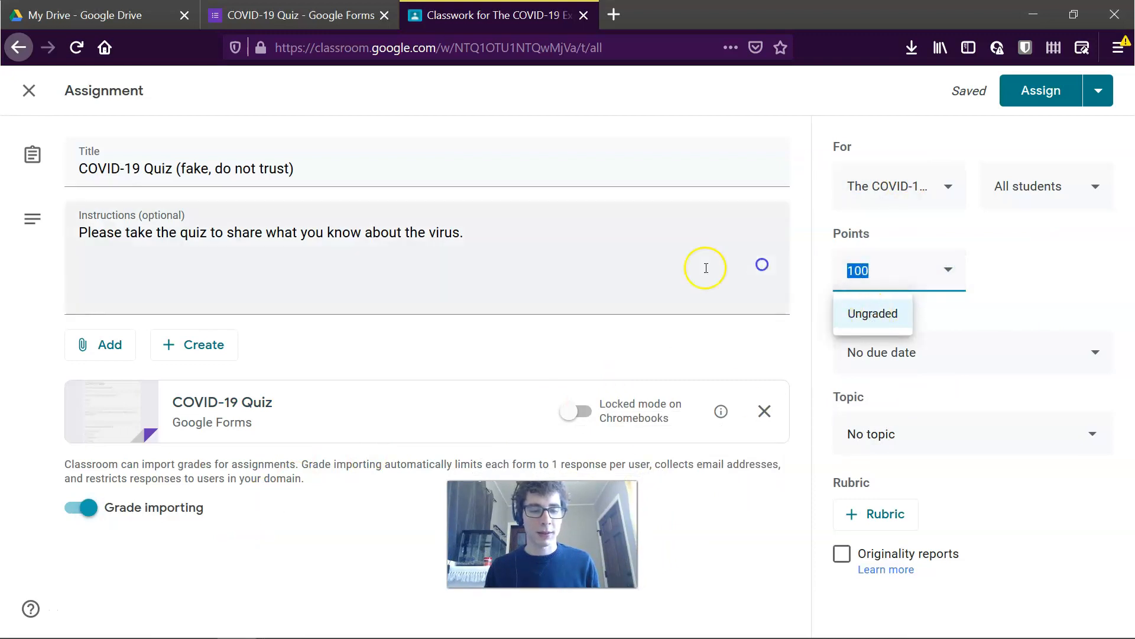
pyautogui.write('2')
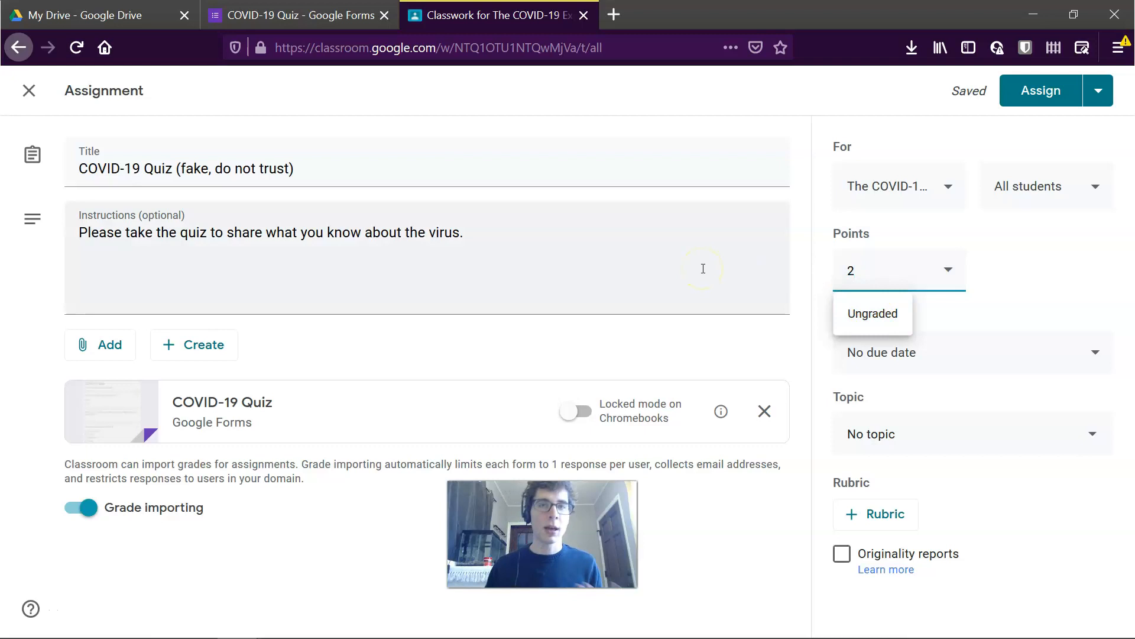
pyautogui.click(1019, 274)
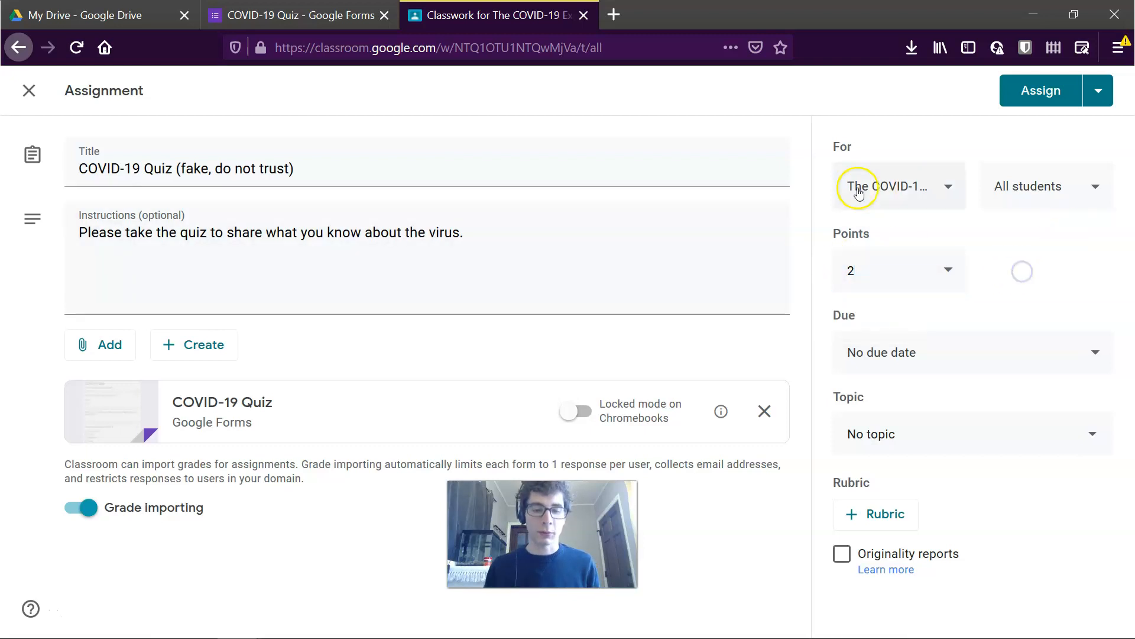
# - File the assignment under the topic Classroom Quizzes without a due date, and assign it to all students
pyautogui.click(885, 353)
pyautogui.click(1029, 326)
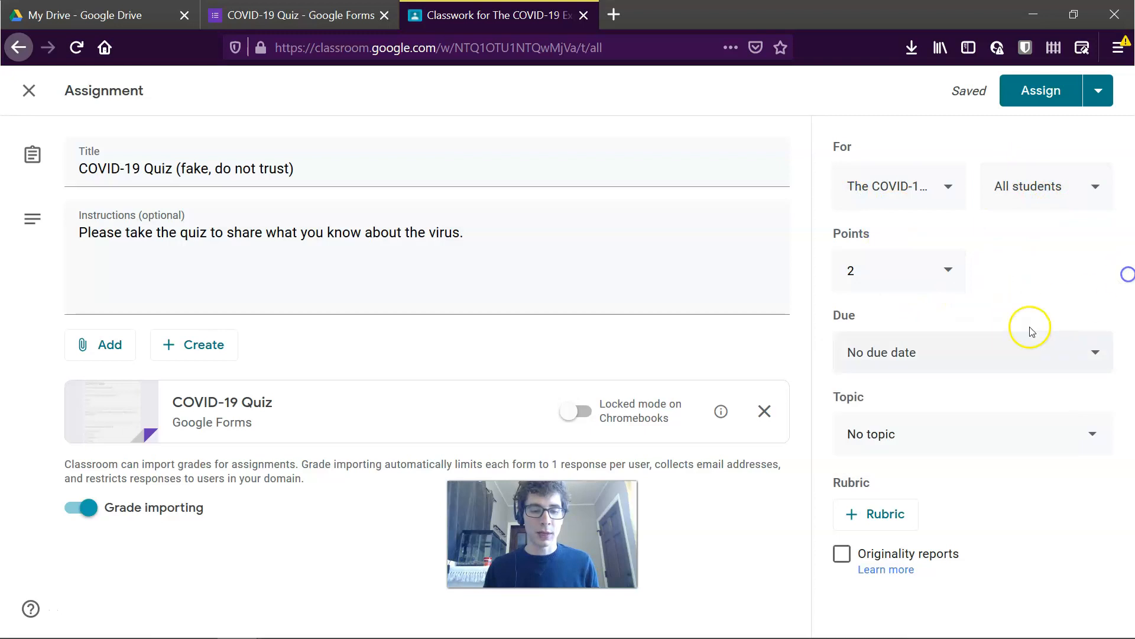
pyautogui.click(908, 437)
pyautogui.click(899, 491)
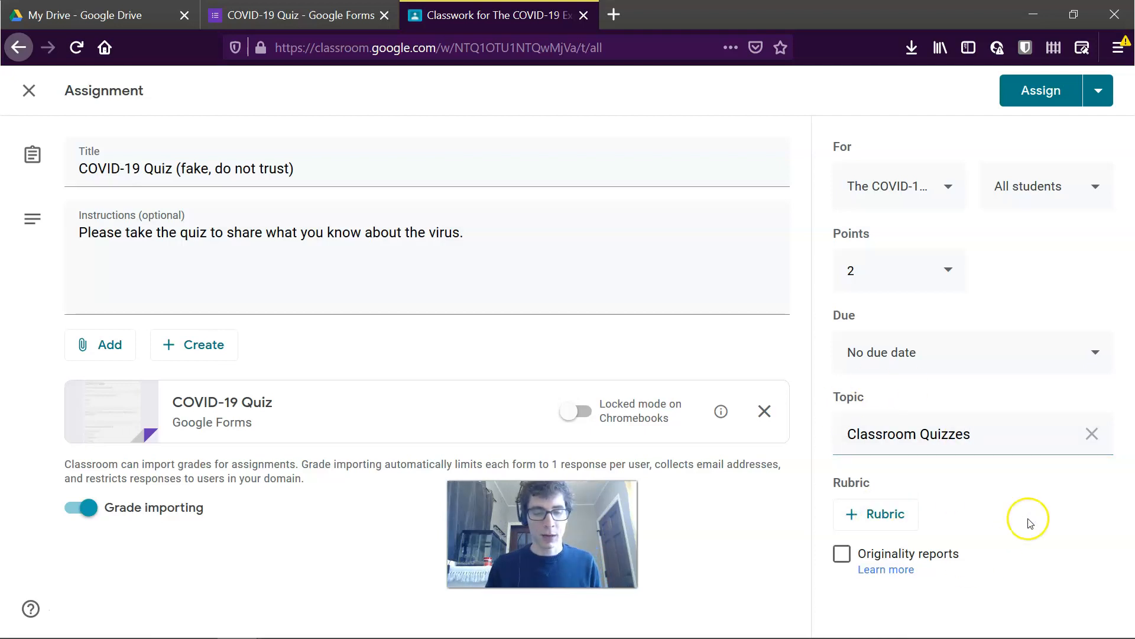
pyautogui.click(1020, 104)
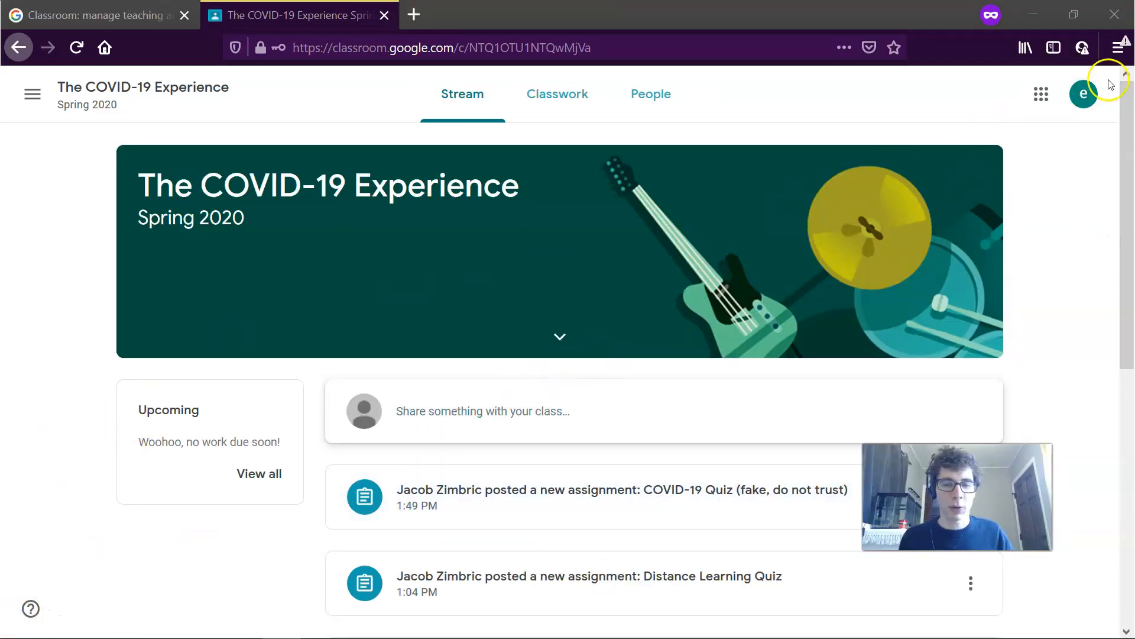
# - Check the signed-in account in the student's Classroom, and open the COVID-19 Quiz form from the classwork
pyautogui.click(1083, 93)
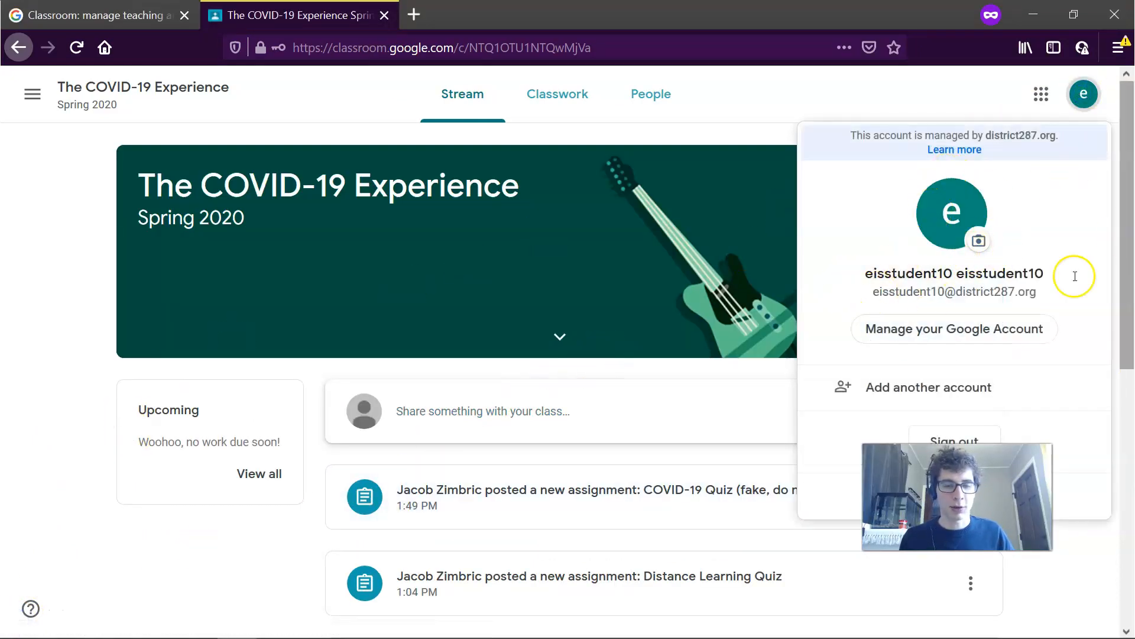
pyautogui.click(1083, 92)
pyautogui.scroll(-2, 604, 496)
pyautogui.scroll(2, 563, 282)
pyautogui.click(563, 94)
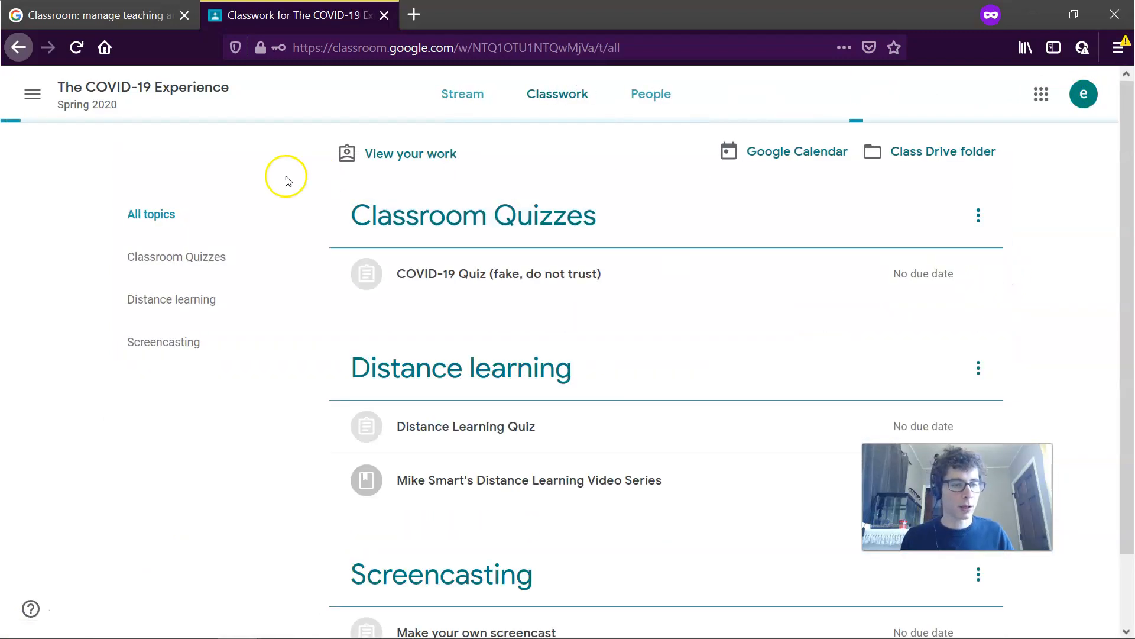
pyautogui.click(553, 272)
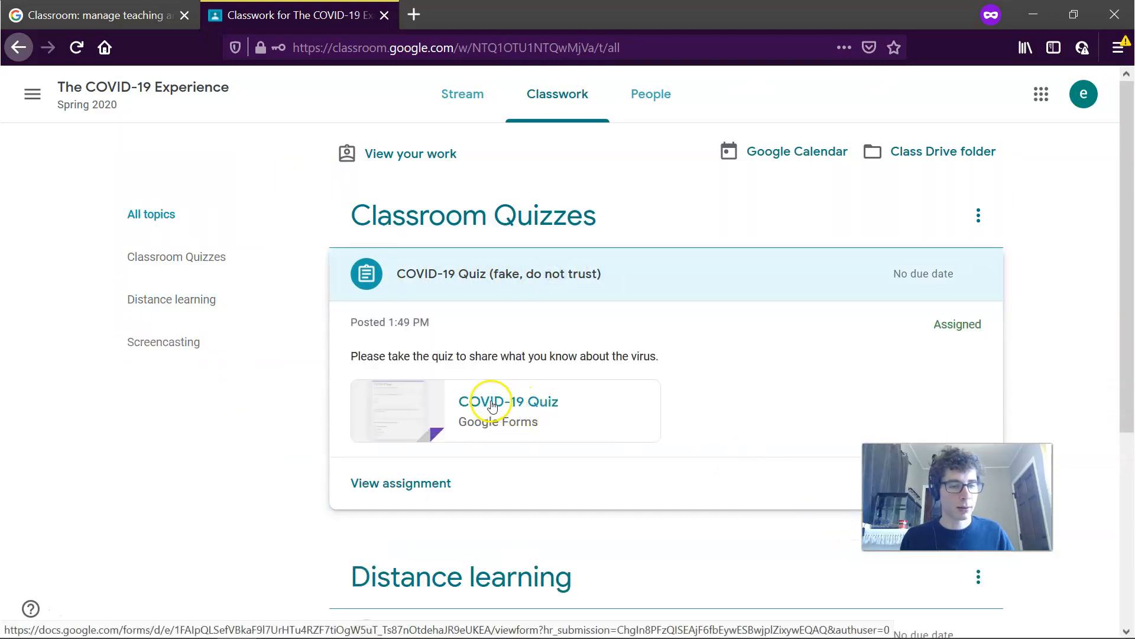
pyautogui.click(492, 405)
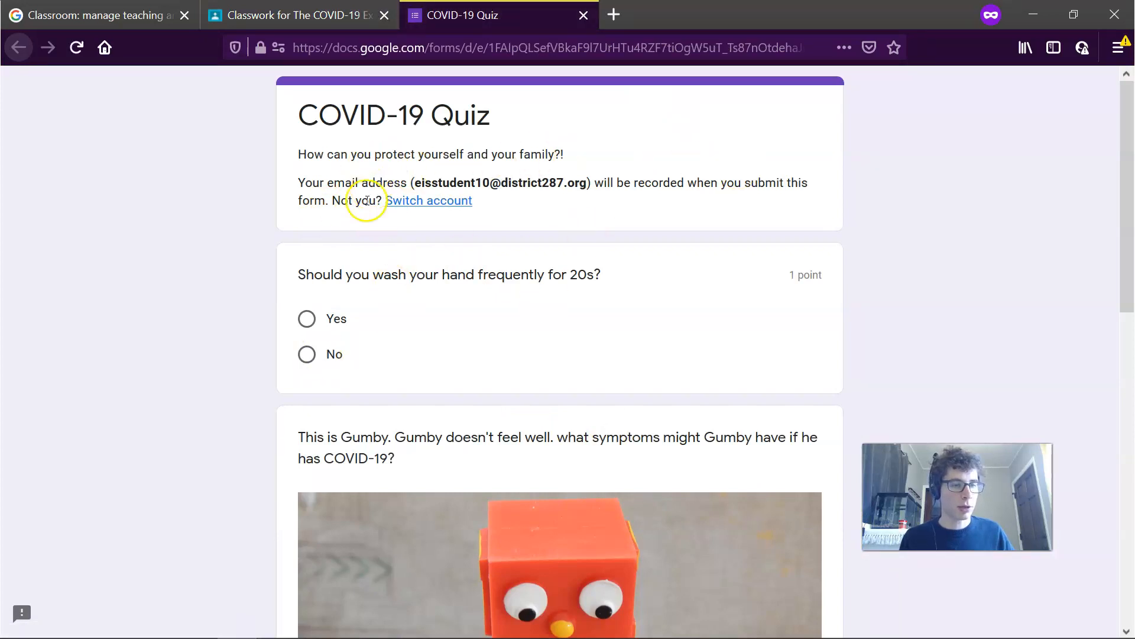
# - Submit the quiz with No for the hand-washing question and Shortness of breath and Coughing as the early symptoms
pyautogui.scroll(-3, 963, 262)
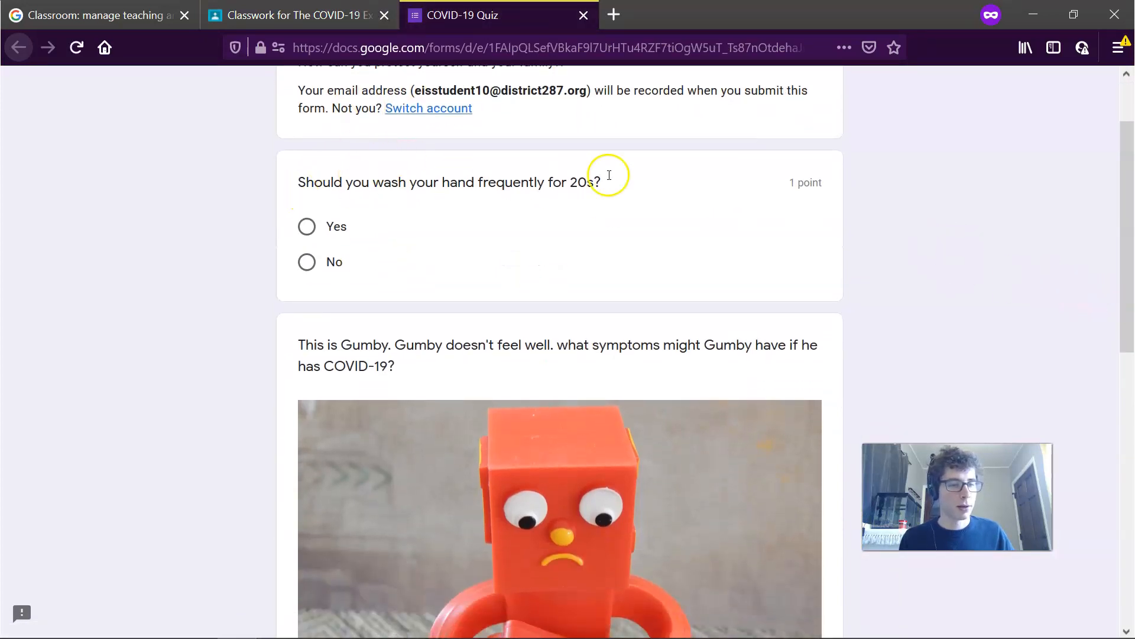
pyautogui.click(307, 262)
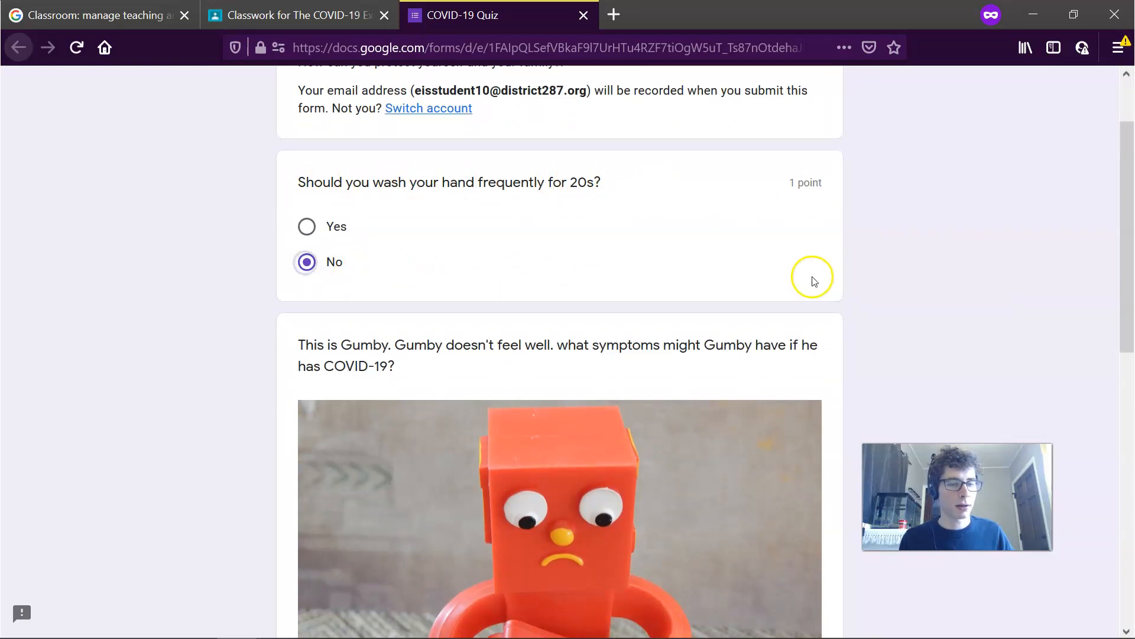
pyautogui.scroll(-3, 813, 279)
pyautogui.scroll(-3, 609, 304)
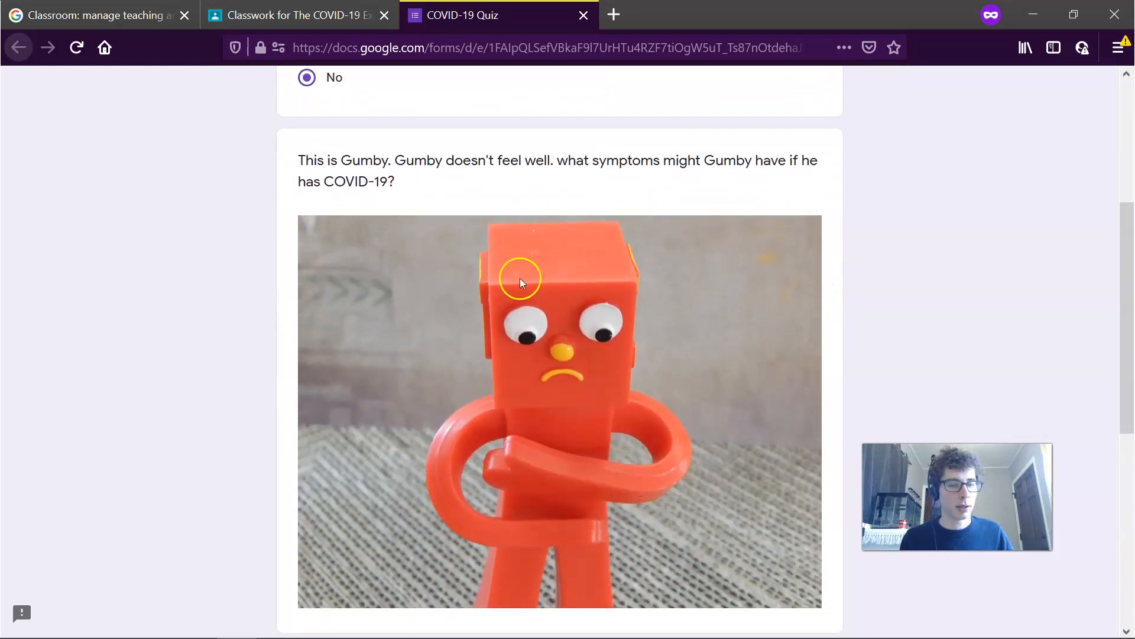
pyautogui.scroll(-12, 520, 280)
pyautogui.click(308, 385)
pyautogui.click(307, 351)
pyautogui.click(295, 525)
pyautogui.click(298, 524)
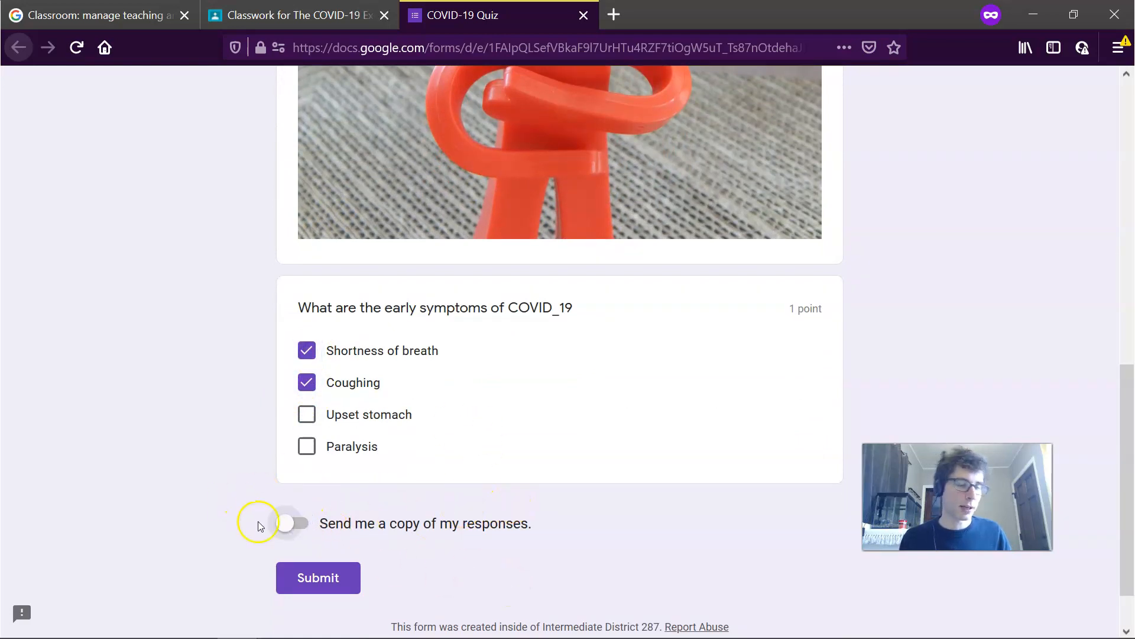
pyautogui.click(330, 577)
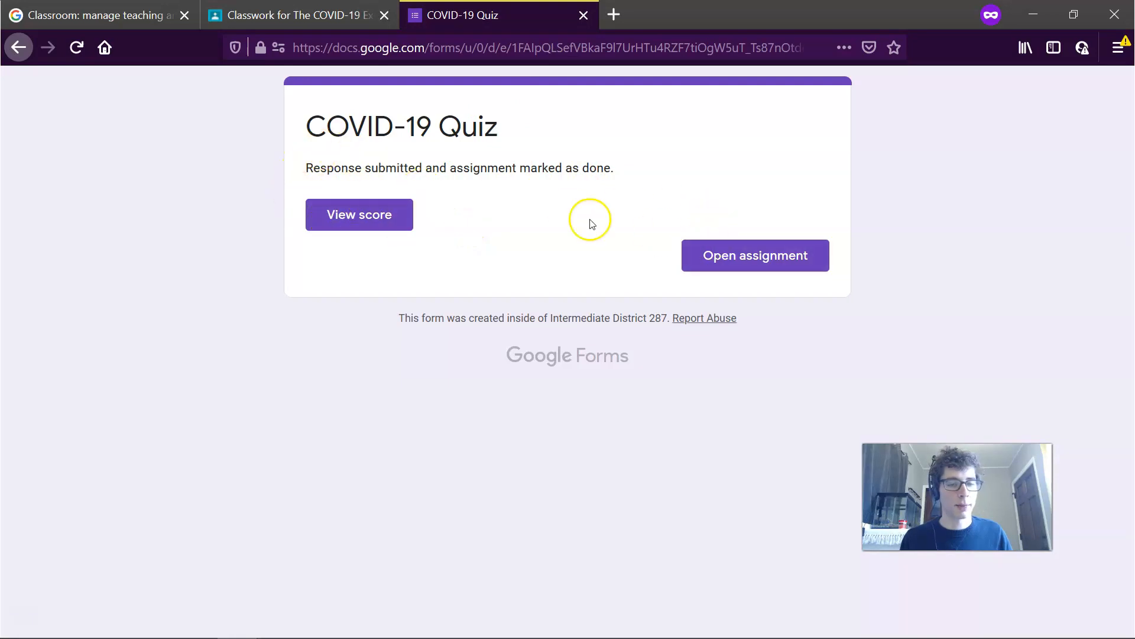
# - View the submitted quiz's score, and review the marked answers and the feedback on the hand-washing question
pyautogui.click(346, 220)
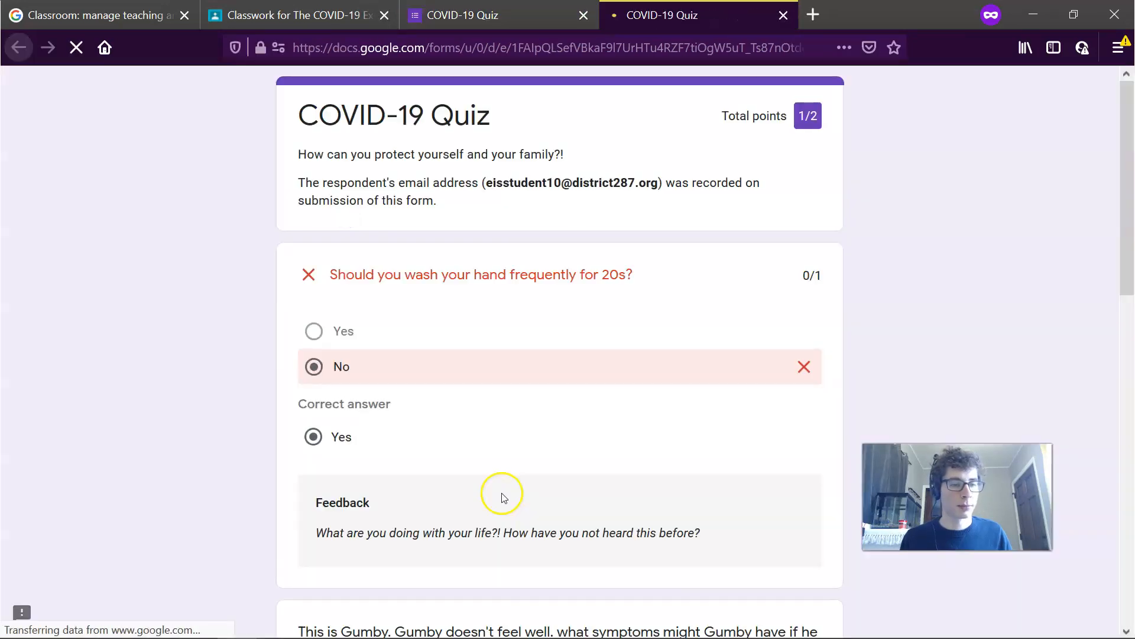
pyautogui.scroll(-3, 462, 320)
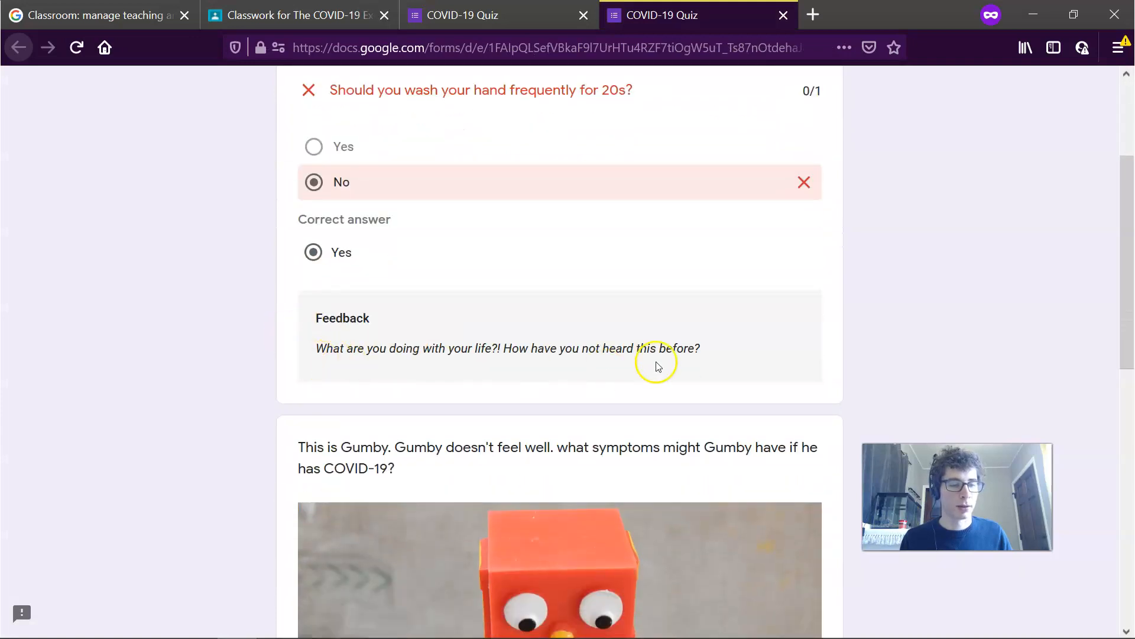
pyautogui.moveTo(752, 350); pyautogui.dragTo(308, 337)
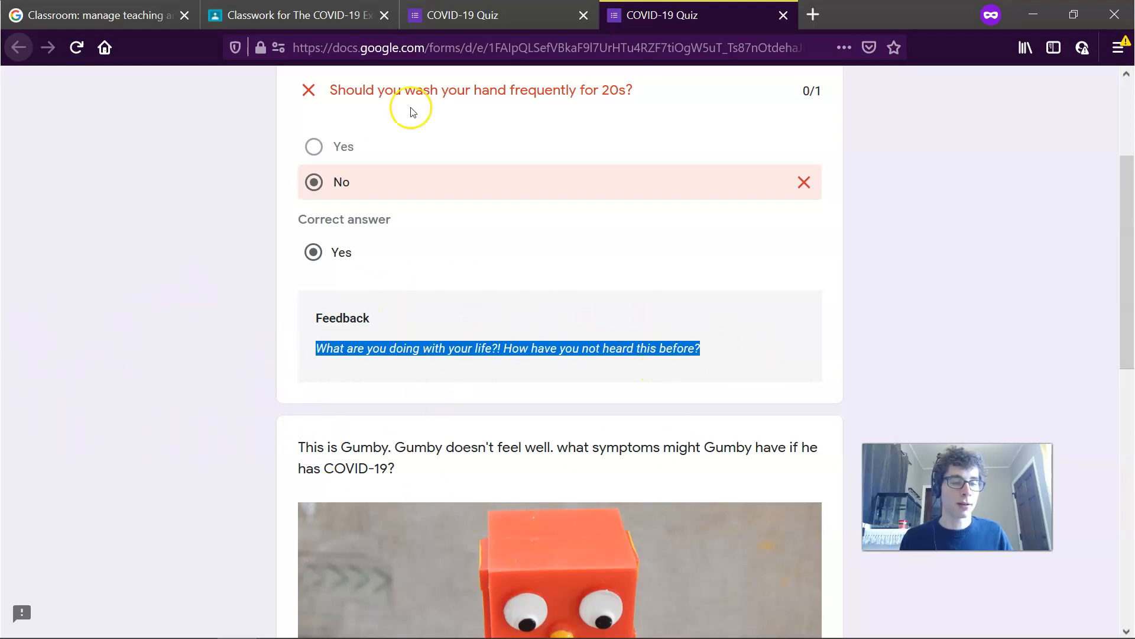
pyautogui.scroll(-5, 646, 414)
pyautogui.scroll(-6, 644, 423)
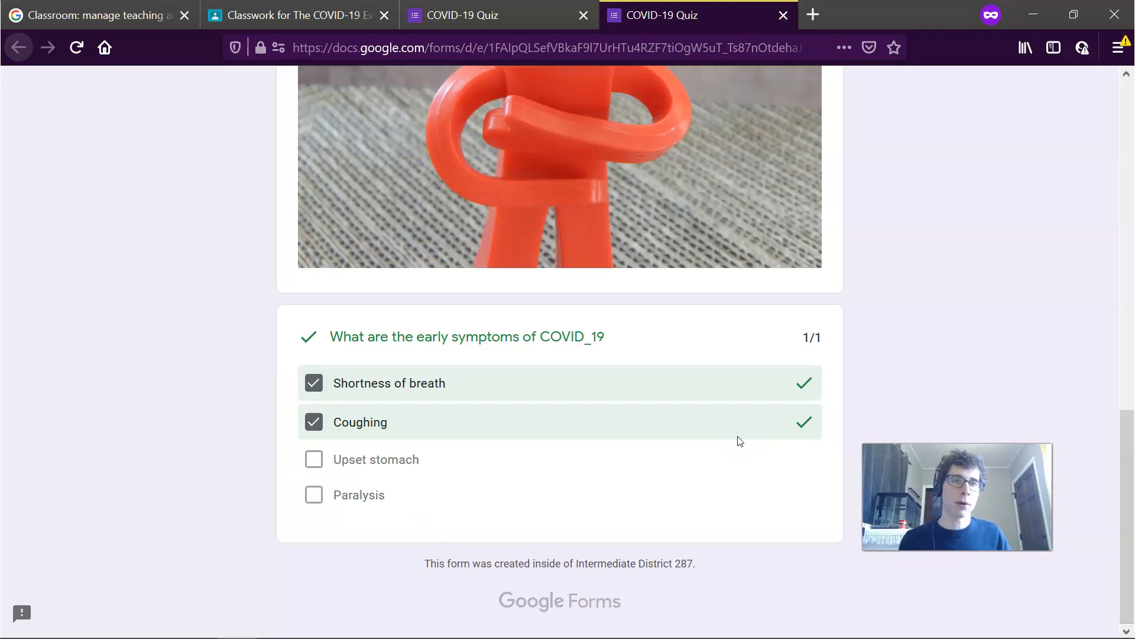
pyautogui.scroll(10, 256, 469)
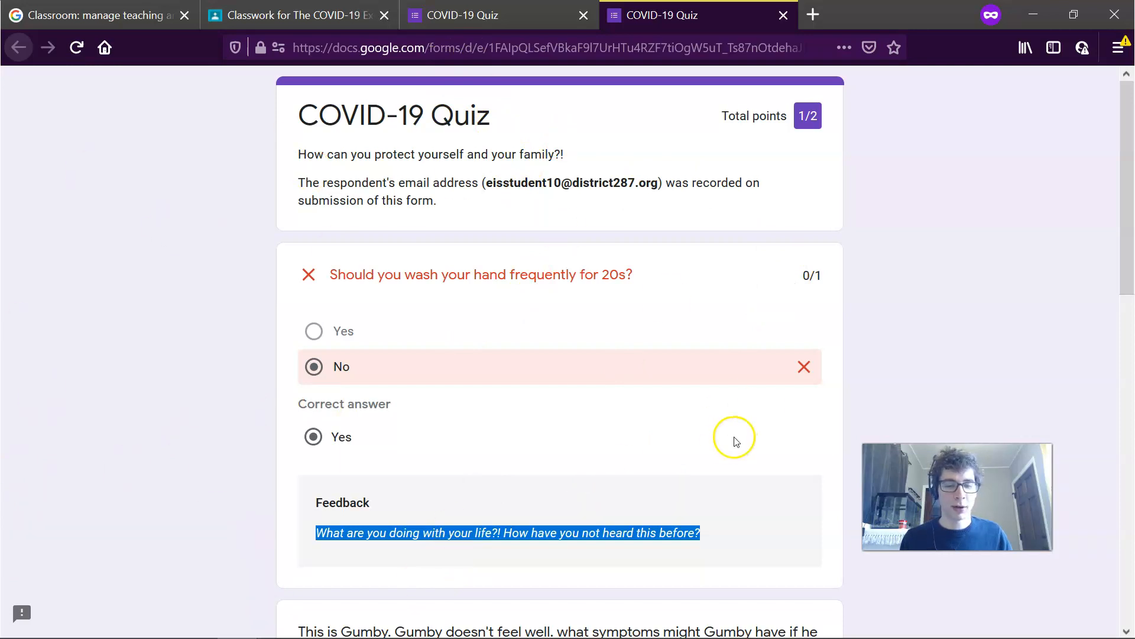
# - Check the COVID-19 Quiz assignment's status in the student's classwork and the account signed in there
pyautogui.click(258, 15)
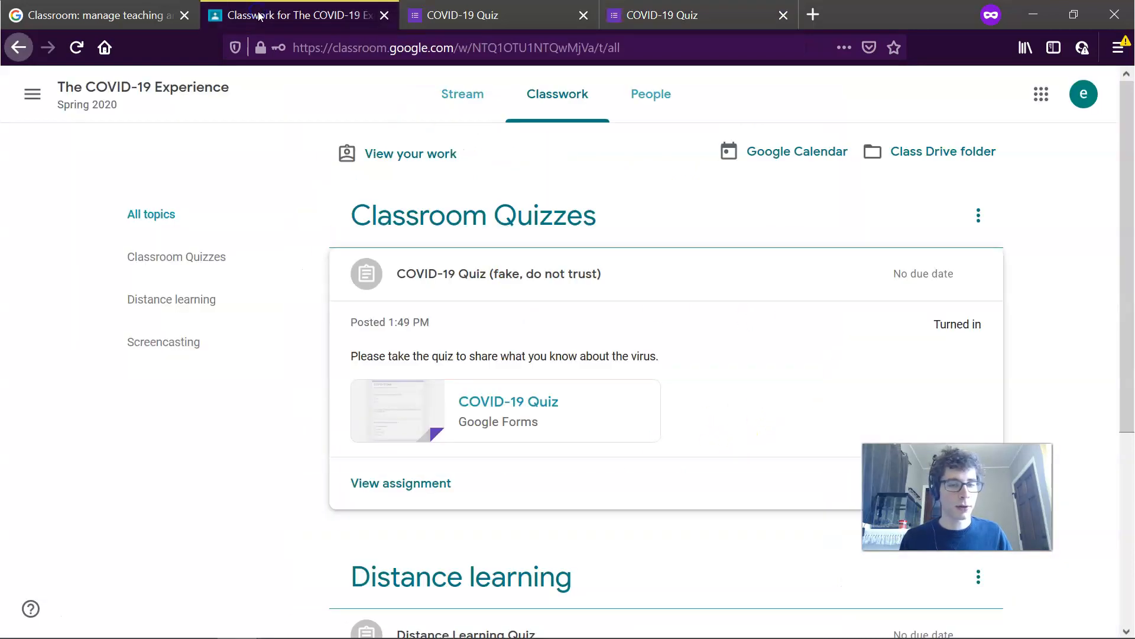
pyautogui.click(1088, 94)
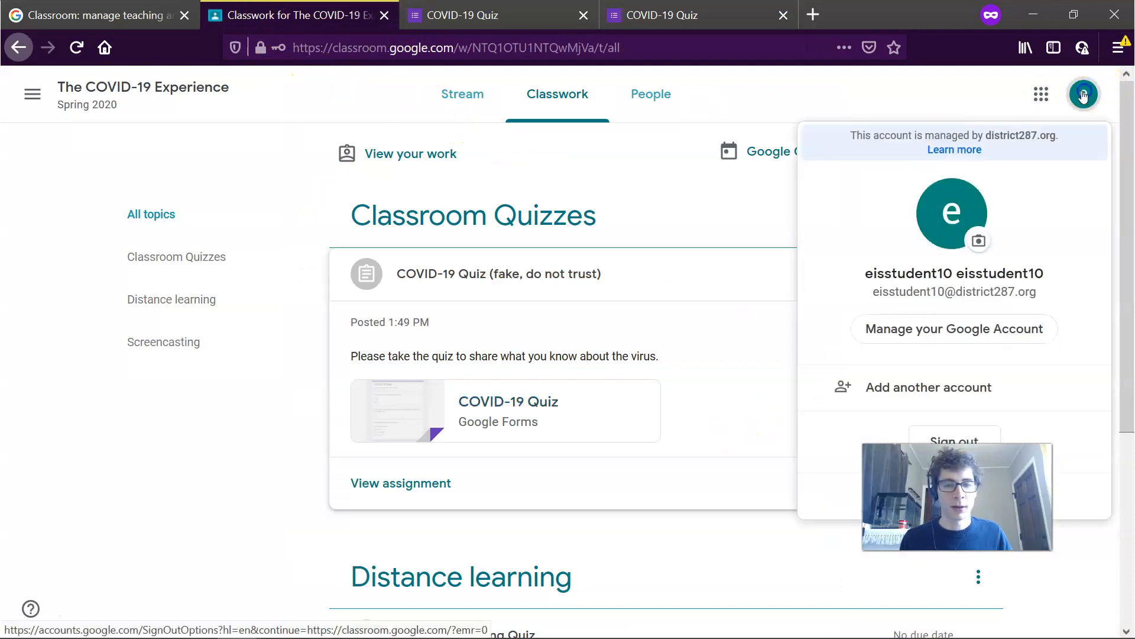
pyautogui.click(43, 608)
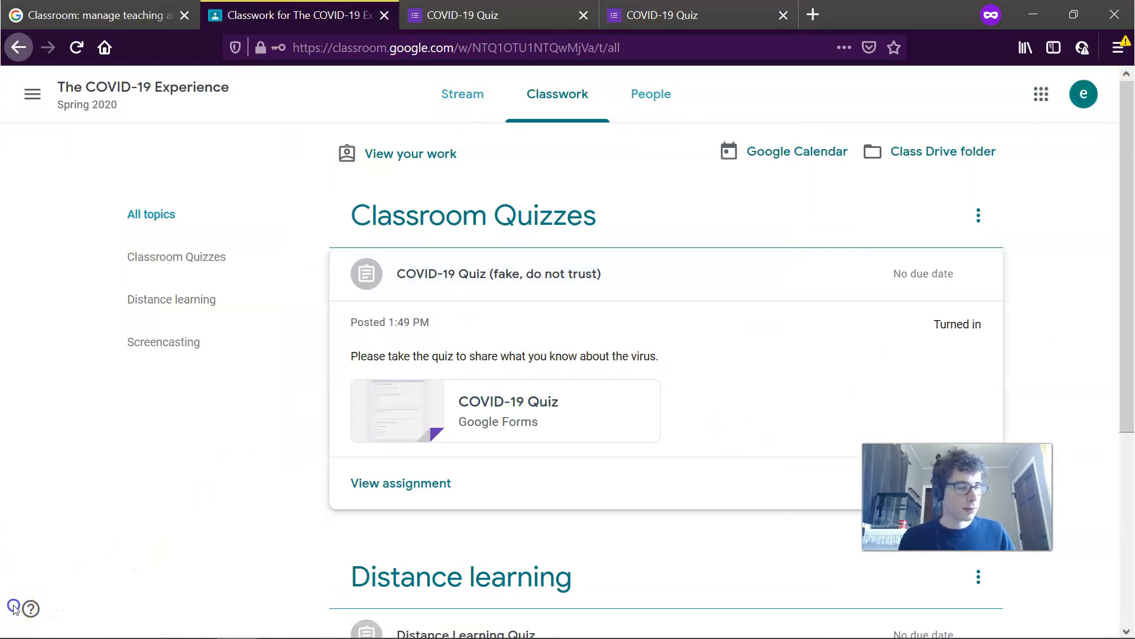
# - Switch to the teacher's Classroom window and check which account is signed in
pyautogui.hotkey('alt', 'Tab')
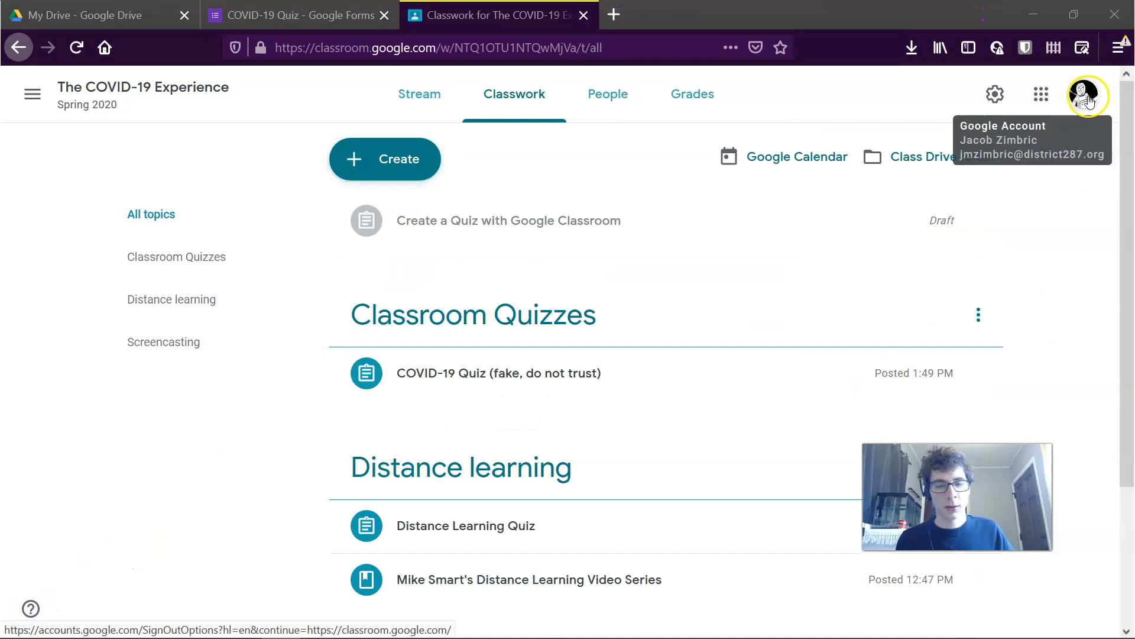
pyautogui.click(1088, 98)
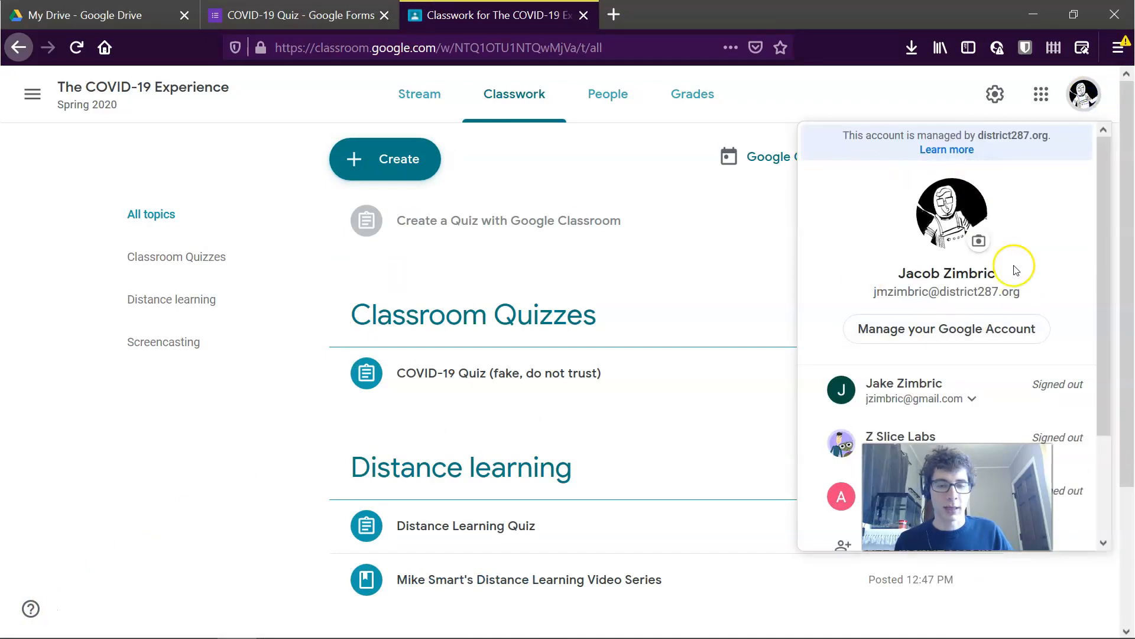
pyautogui.click(730, 242)
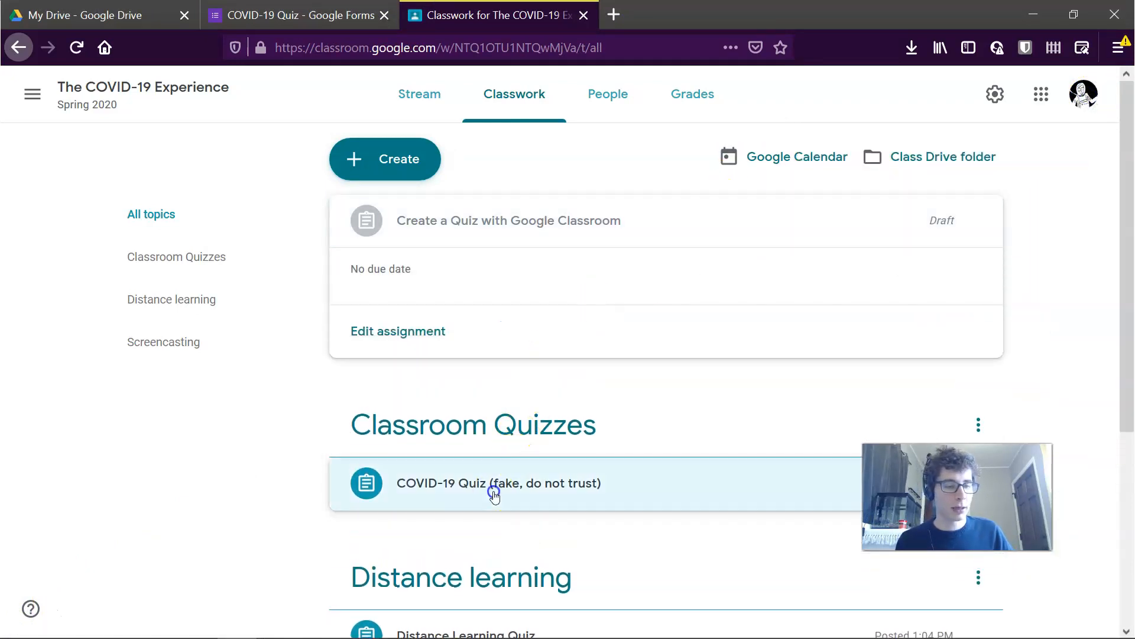
# - Open the student work of the COVID-19 Quiz (fake, do not trust) assignment and import its grades
pyautogui.click(494, 488)
pyautogui.scroll(-3, 562, 388)
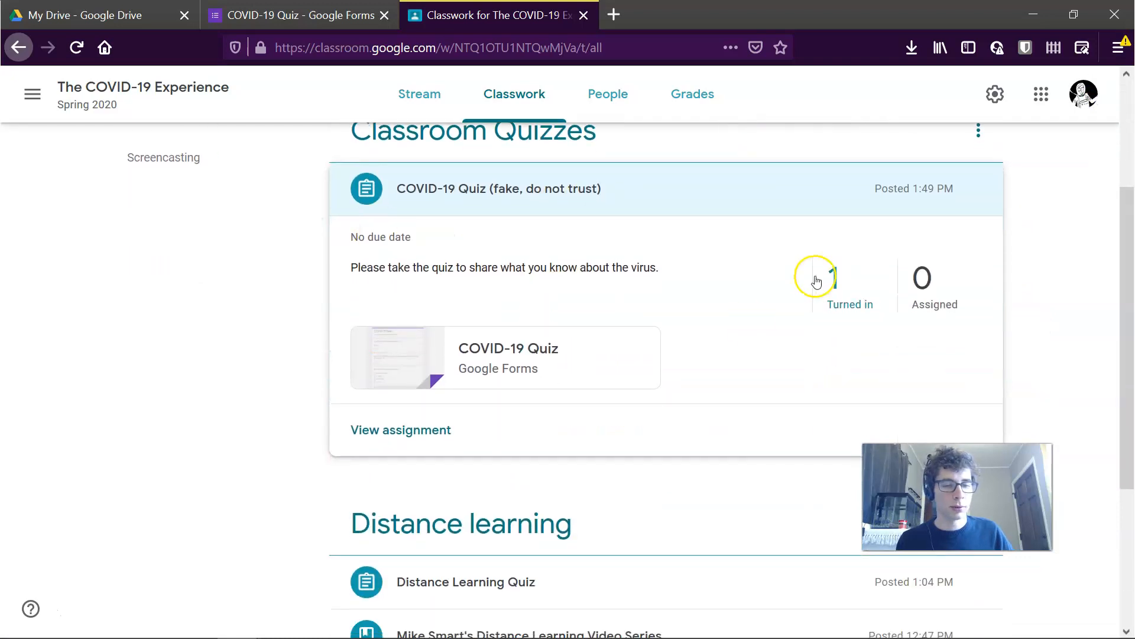
pyautogui.click(431, 187)
pyautogui.click(540, 197)
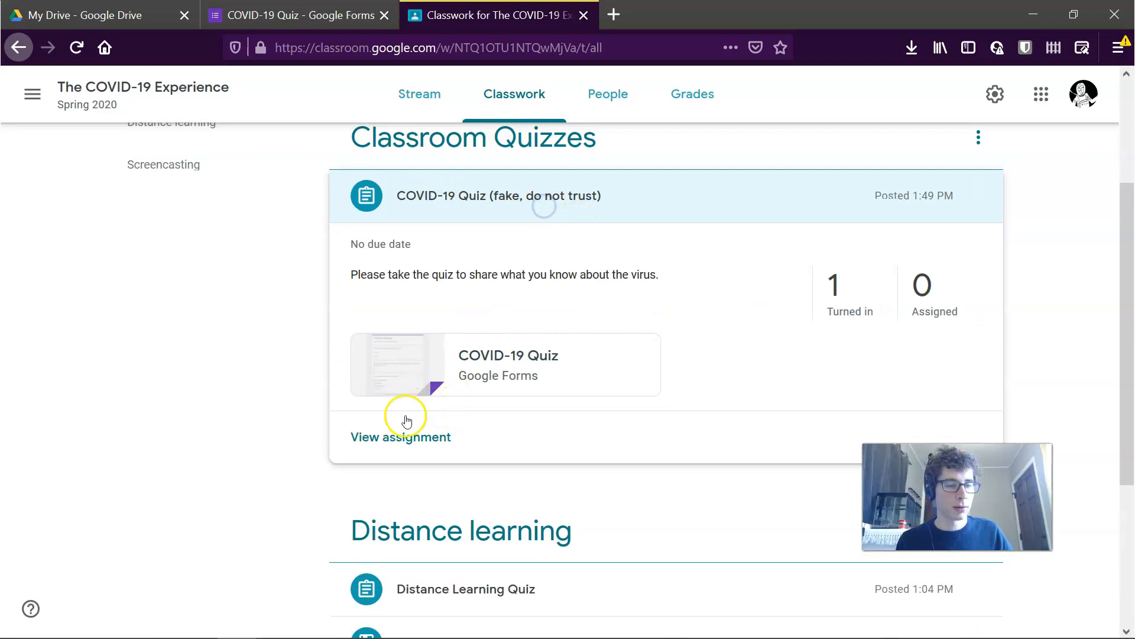
pyautogui.click(405, 437)
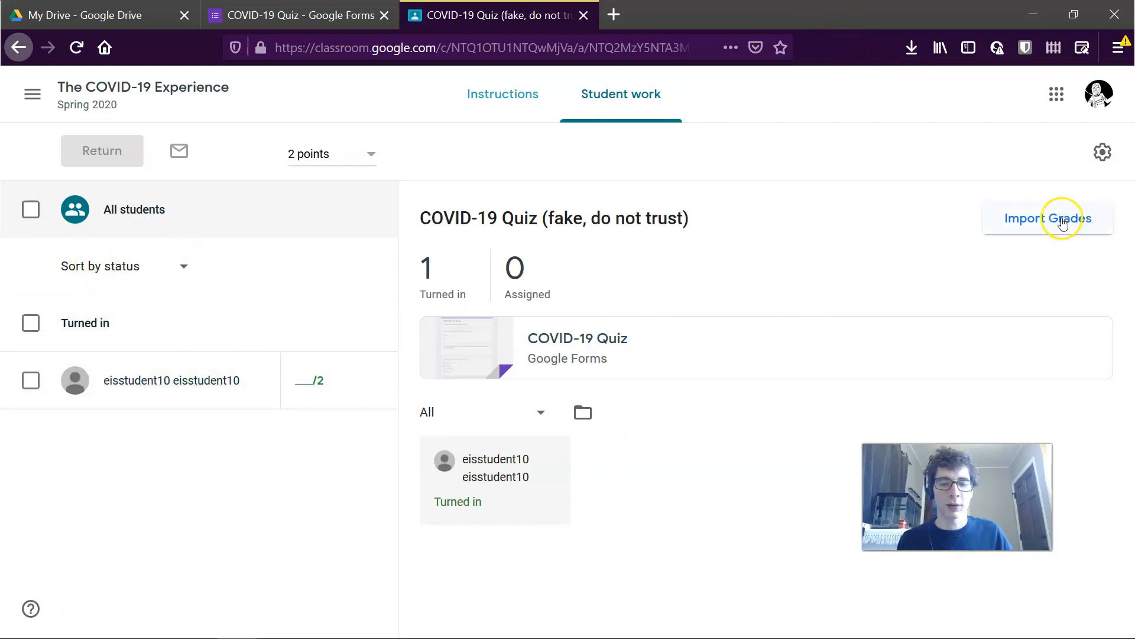
pyautogui.click(1032, 222)
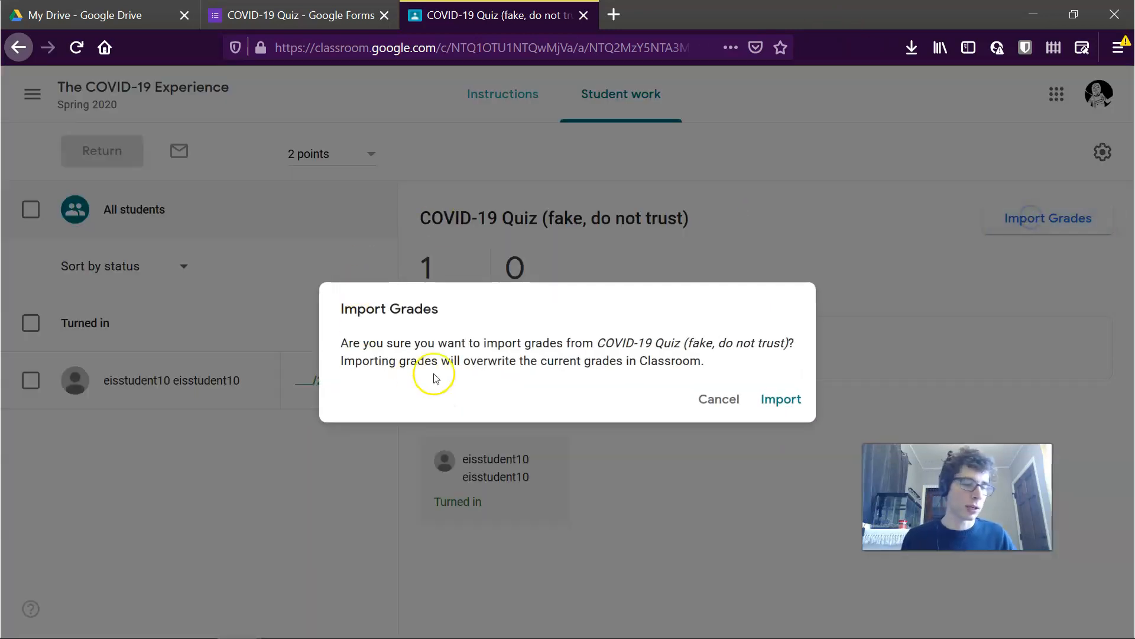
pyautogui.click(772, 398)
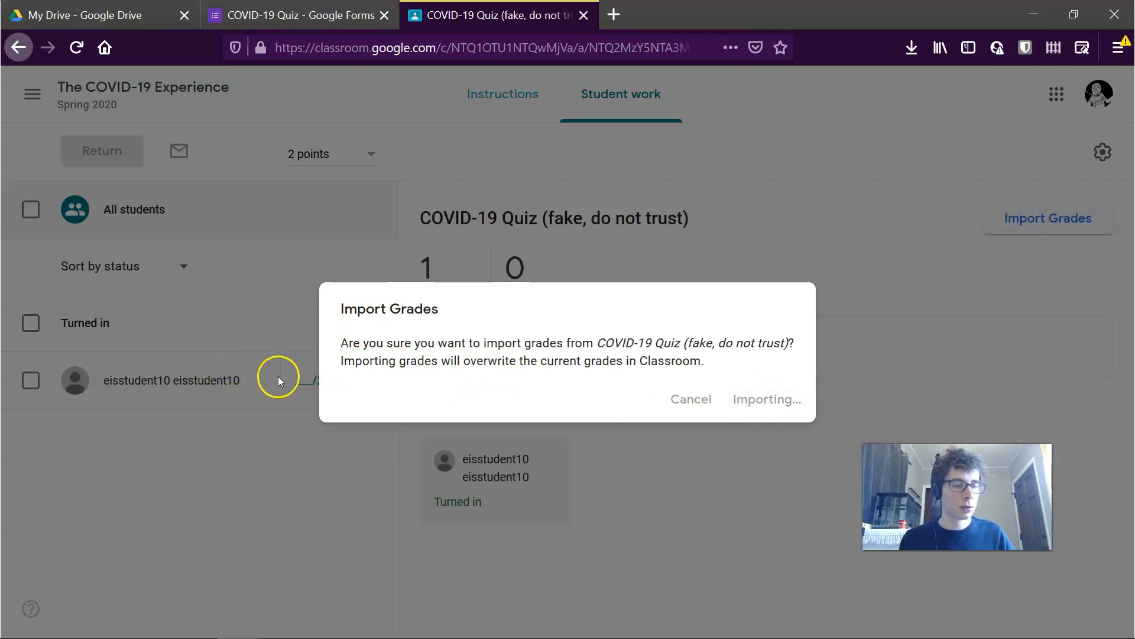